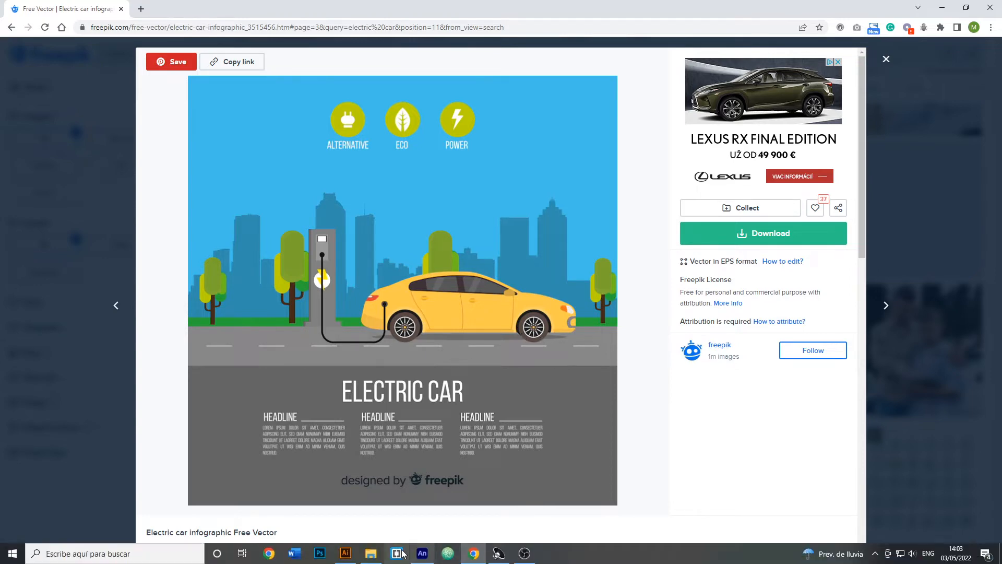
- Switch to Adobe Animate and import "carWheels shorts.ai" onto the stage, converting all its layers to Animate layers; show the timeline
{"action": "left_click", "coordinate": [424, 556]}
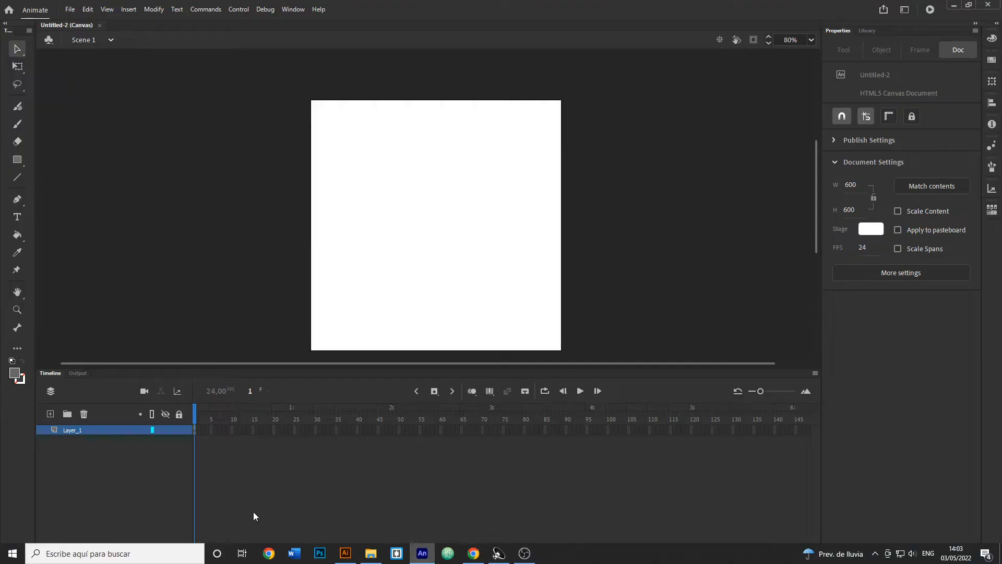
{"action": "left_click", "coordinate": [370, 554]}
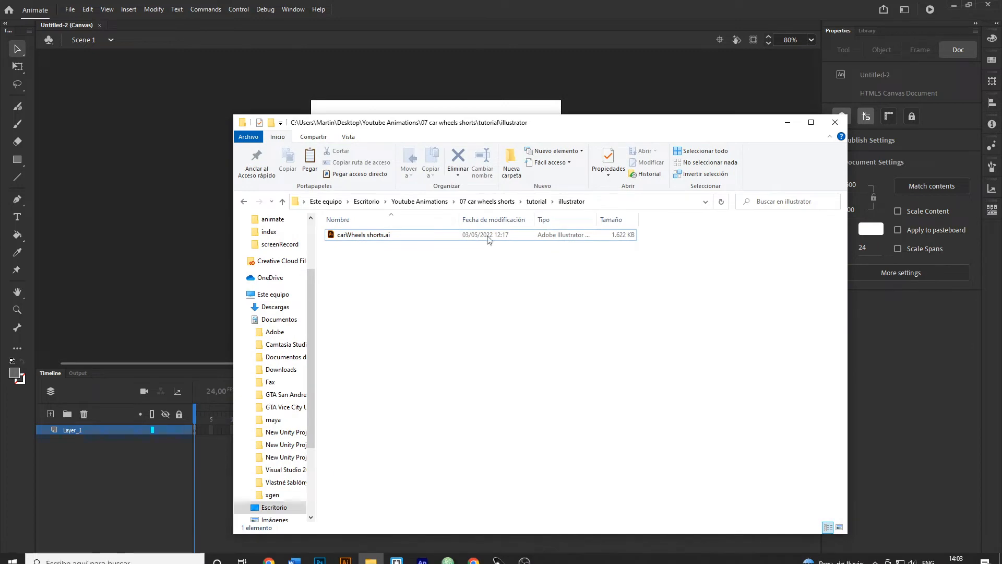
{"action": "left_click_drag", "start_coordinate": [655, 125], "coordinate": [649, 335]}
{"action": "left_click_drag", "start_coordinate": [397, 443], "coordinate": [430, 267]}
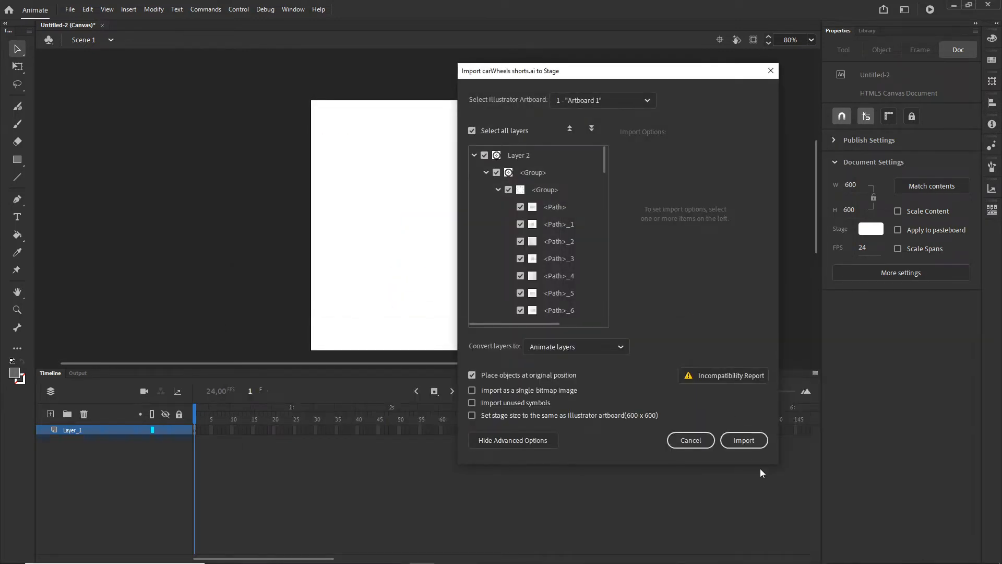
{"action": "left_click", "coordinate": [744, 440]}
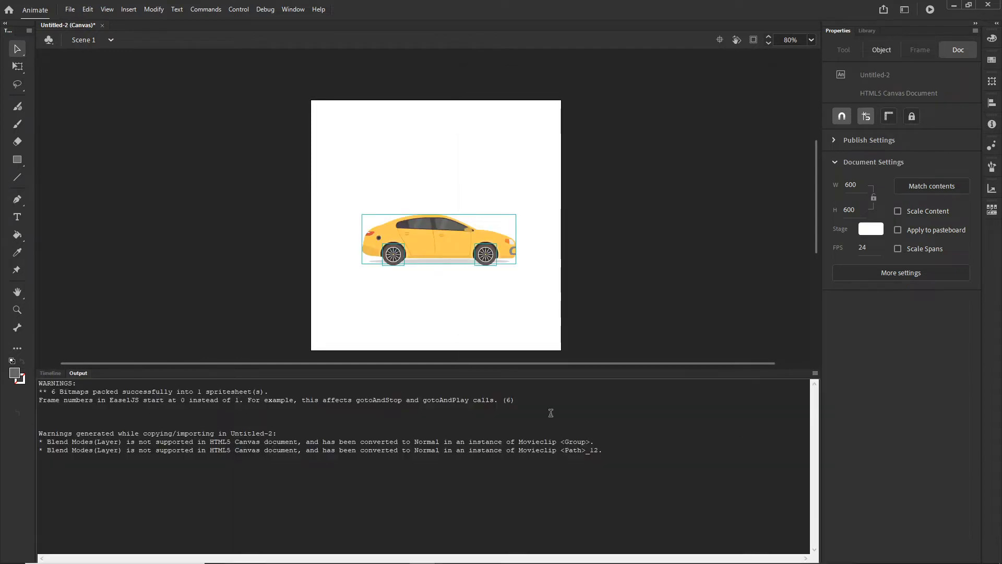
{"action": "left_click", "coordinate": [54, 374]}
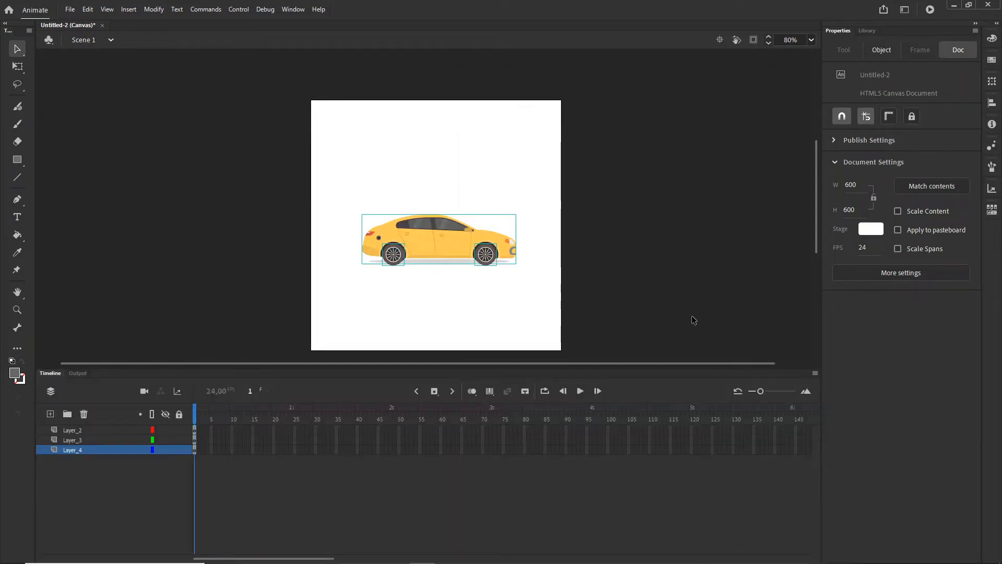
- Set the document's stage colour to a light blue
{"action": "left_click", "coordinate": [653, 239]}
{"action": "left_click", "coordinate": [881, 230]}
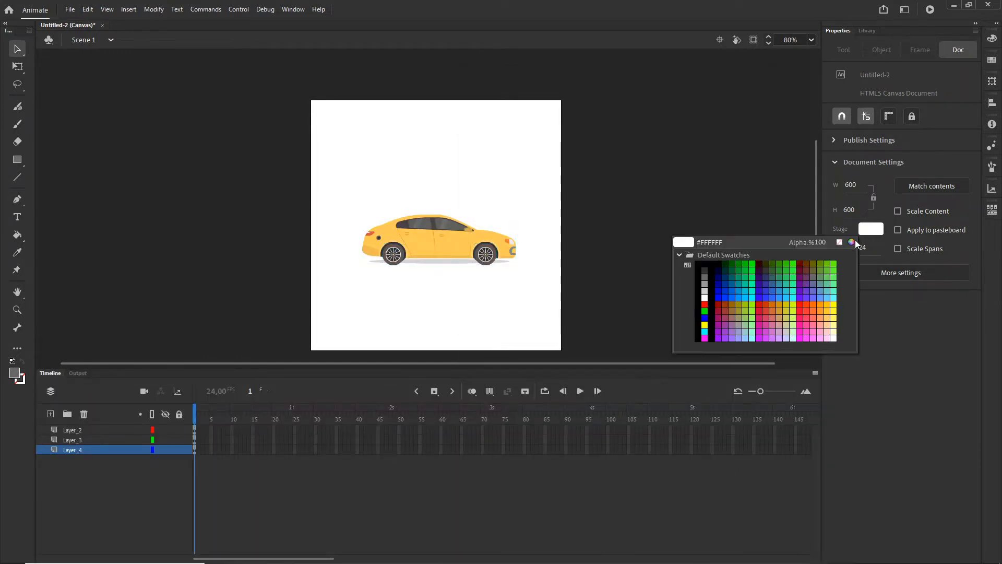
{"action": "left_click", "coordinate": [851, 242]}
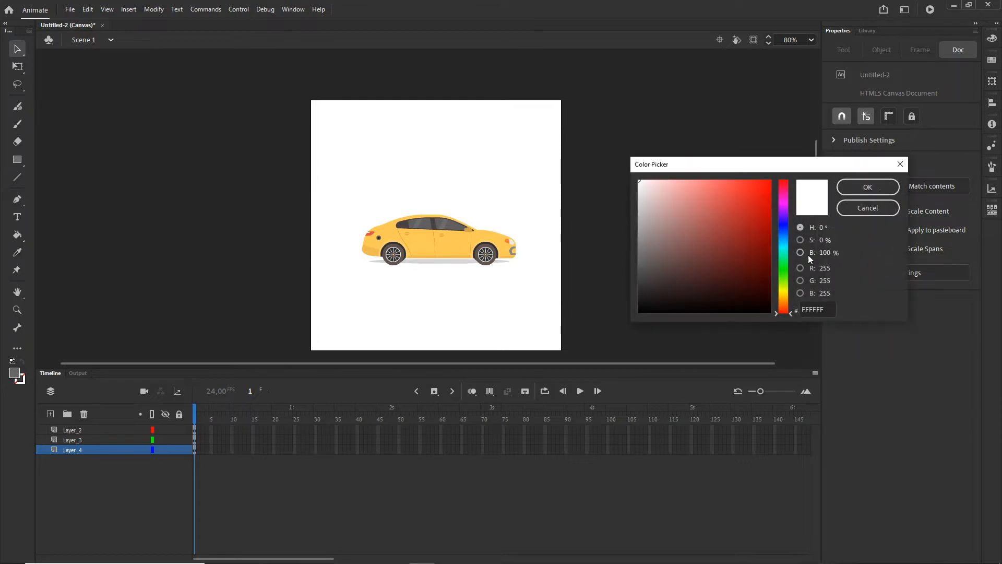
{"action": "left_click", "coordinate": [784, 245]}
{"action": "left_click", "coordinate": [679, 188]}
{"action": "left_click", "coordinate": [677, 185]}
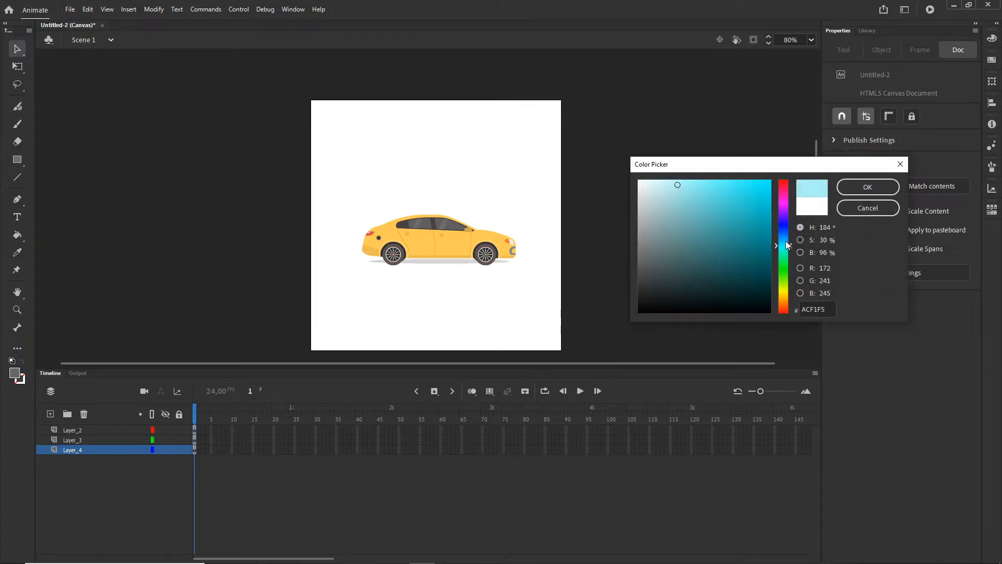
{"action": "left_click", "coordinate": [868, 187]}
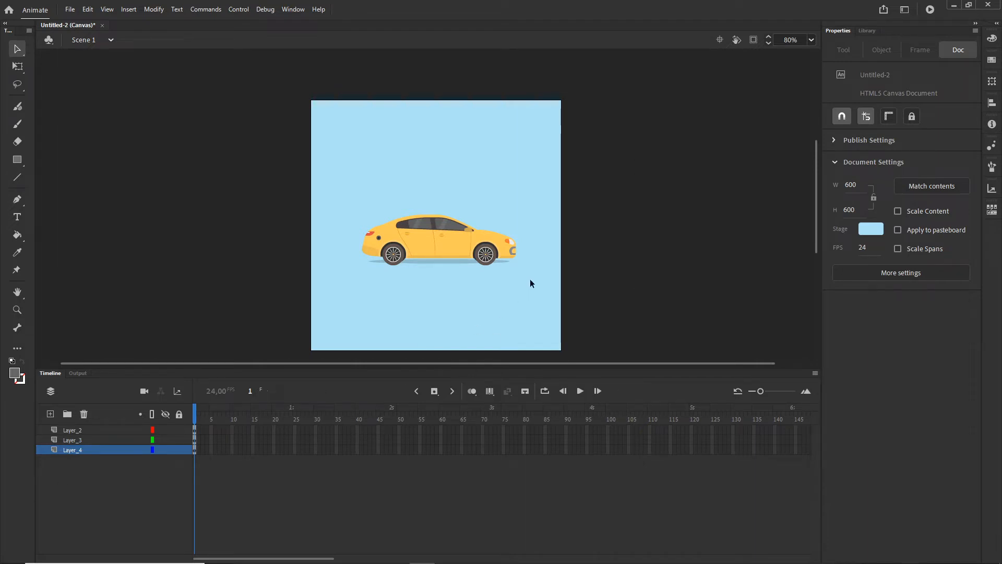
- Scale the car with both wheels proportionally to about 507 px wide and move it to the lower part of the stage
{"action": "left_click_drag", "start_coordinate": [530, 280], "coordinate": [315, 201]}
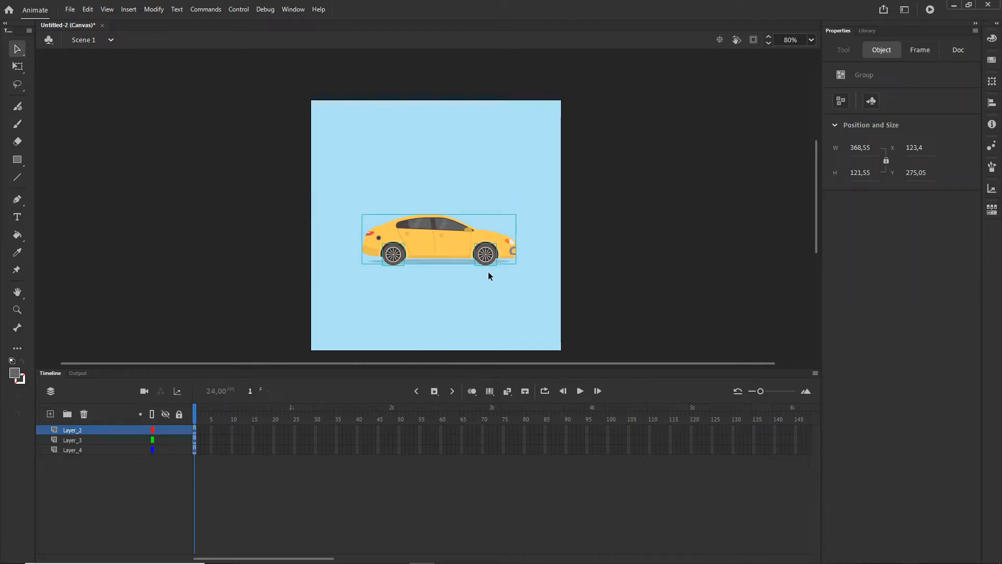
{"action": "key", "text": "q"}
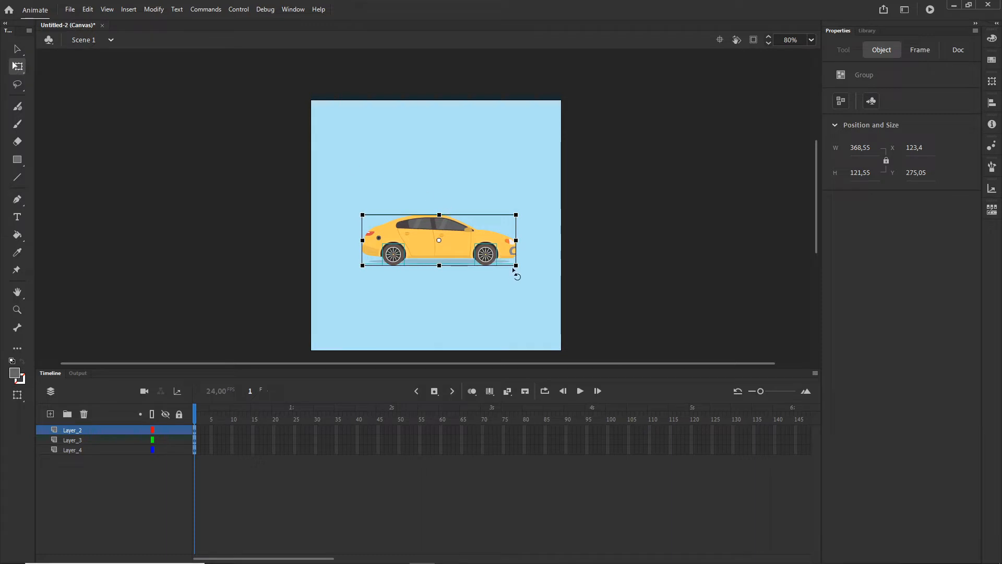
{"action": "left_click_drag", "start_coordinate": [515, 266], "coordinate": [545, 275]}
{"action": "left_click_drag", "start_coordinate": [472, 254], "coordinate": [472, 301]}
{"action": "left_click", "coordinate": [587, 234]}
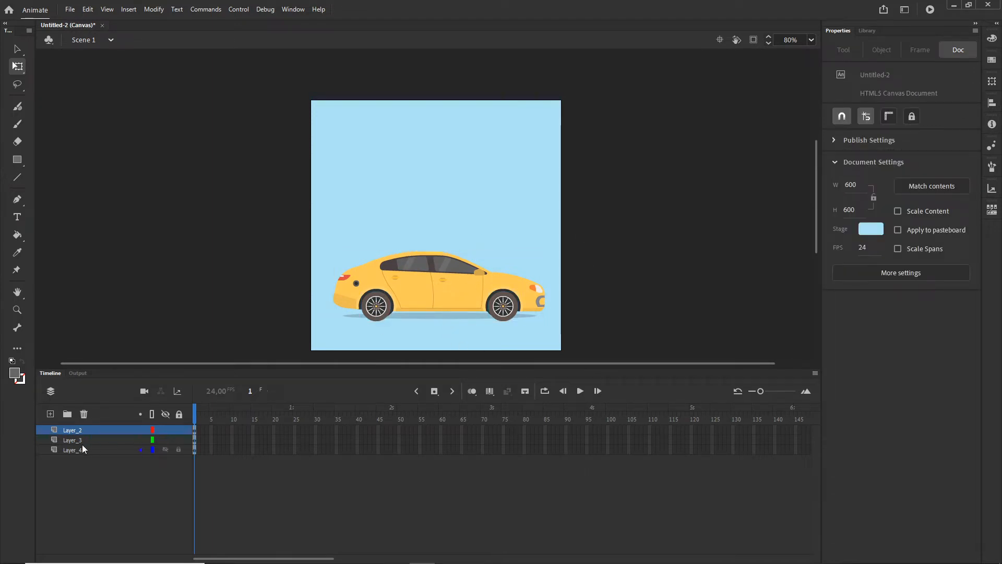
- Rename the layer holding the car body as "car"
{"action": "left_click", "coordinate": [435, 294]}
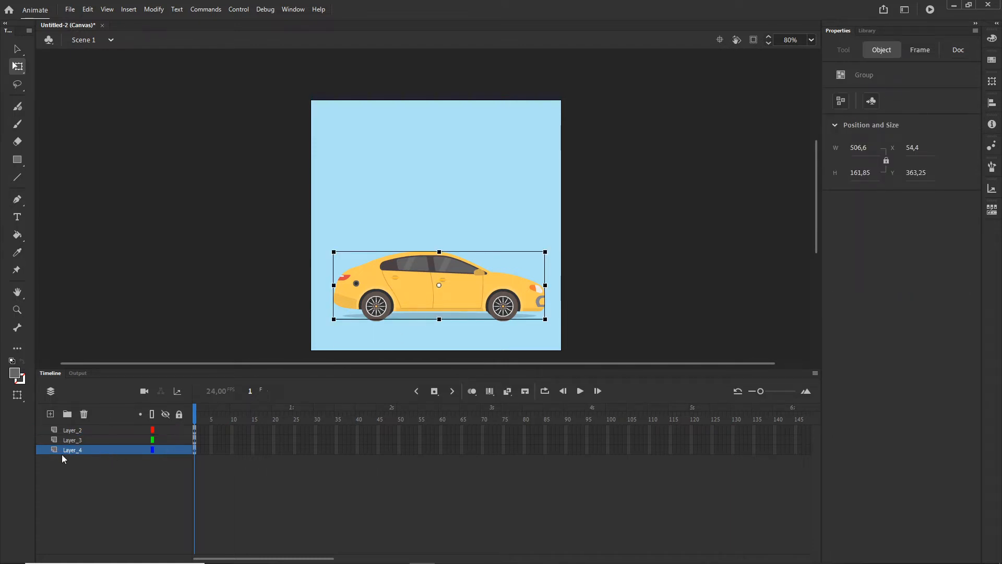
{"action": "left_click", "coordinate": [78, 454]}
{"action": "double_click", "coordinate": [78, 452]}
{"action": "type", "text": "c"}
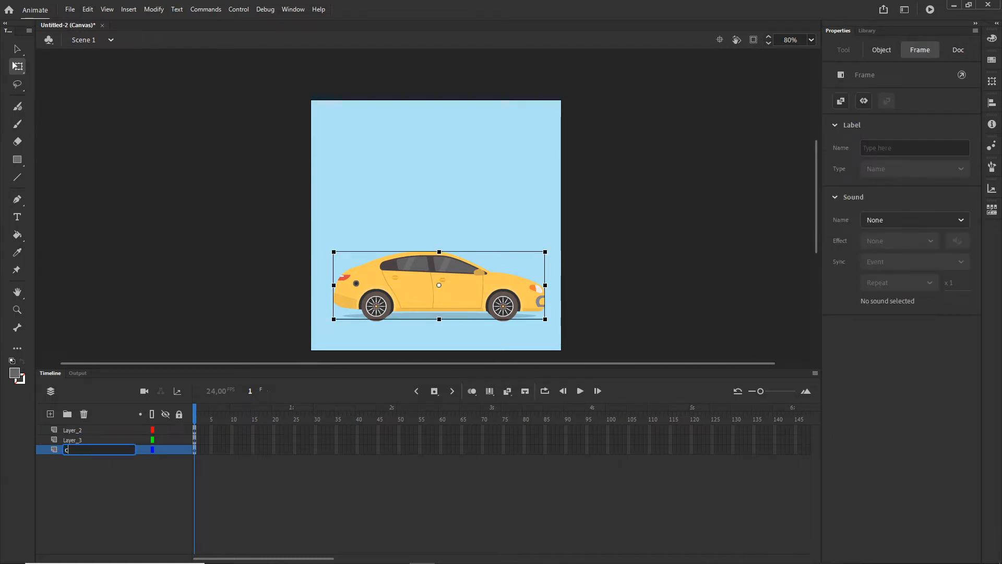
{"action": "type", "text": "ar"}
{"action": "key", "text": "Return"}
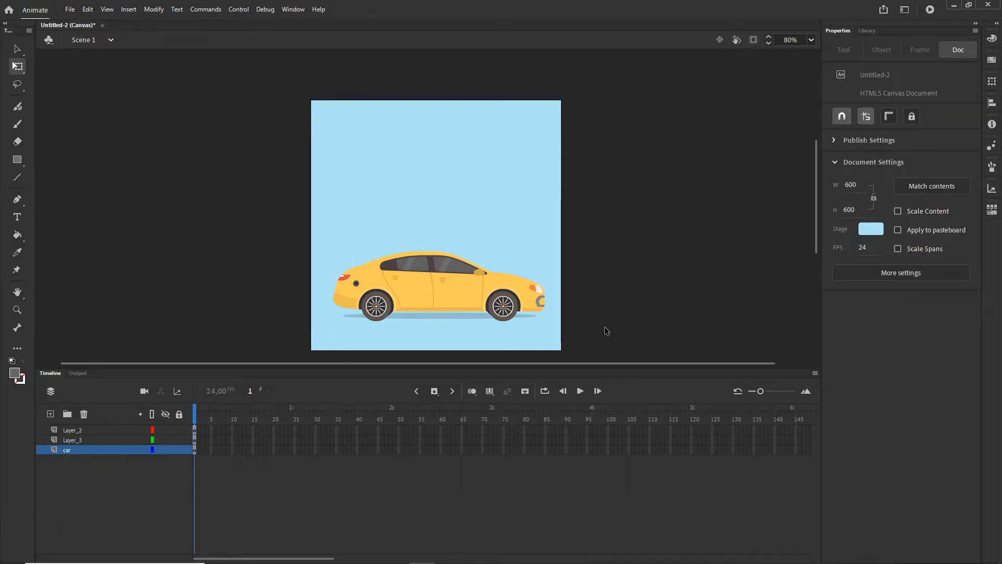
- Convert the front wheel group into a Movie Clip symbol named "wheel1"
{"action": "scroll", "coordinate": [499, 302], "scroll_direction": "up", "scroll_amount": 2}
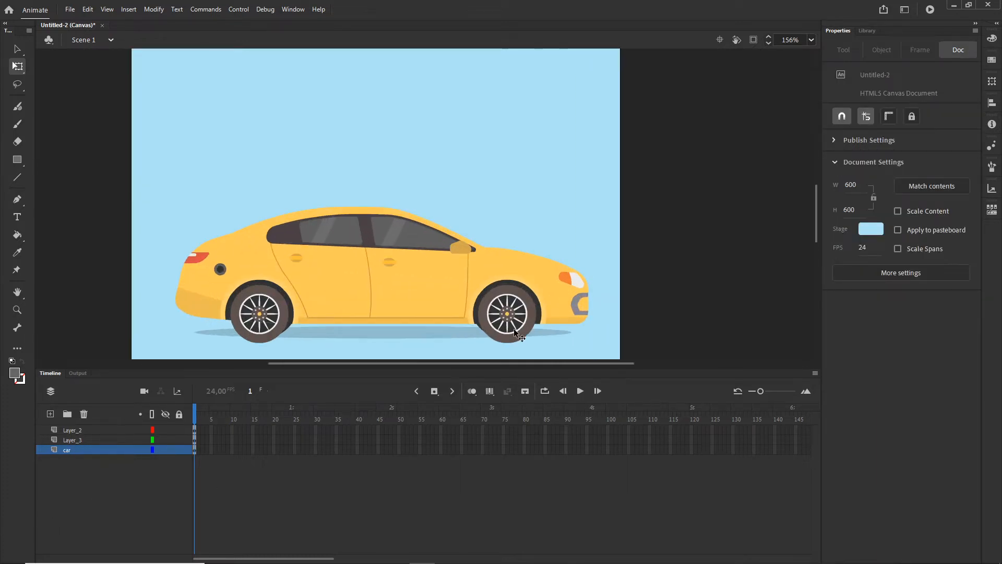
{"action": "left_click", "coordinate": [516, 311]}
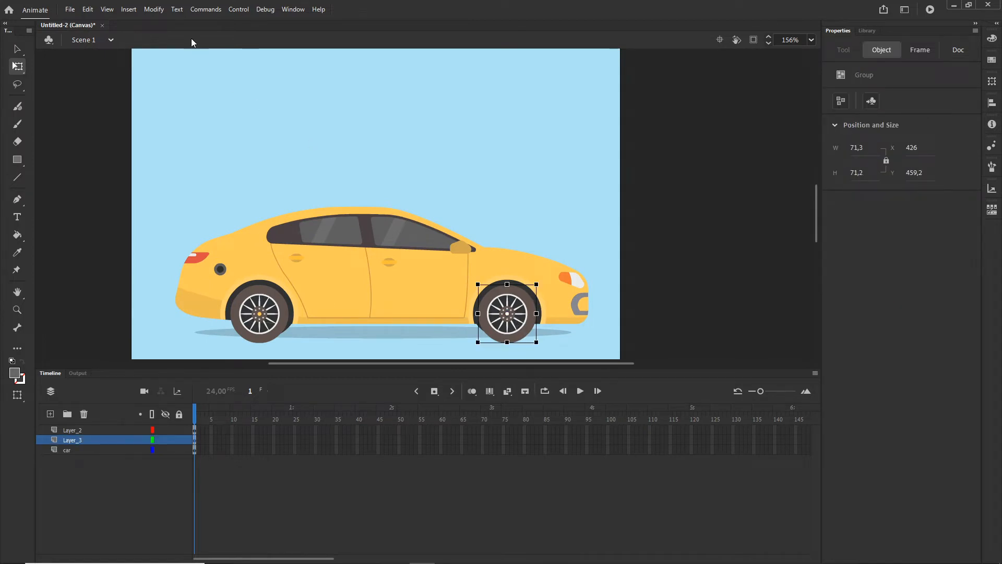
{"action": "left_click", "coordinate": [154, 9]}
{"action": "left_click", "coordinate": [165, 38]}
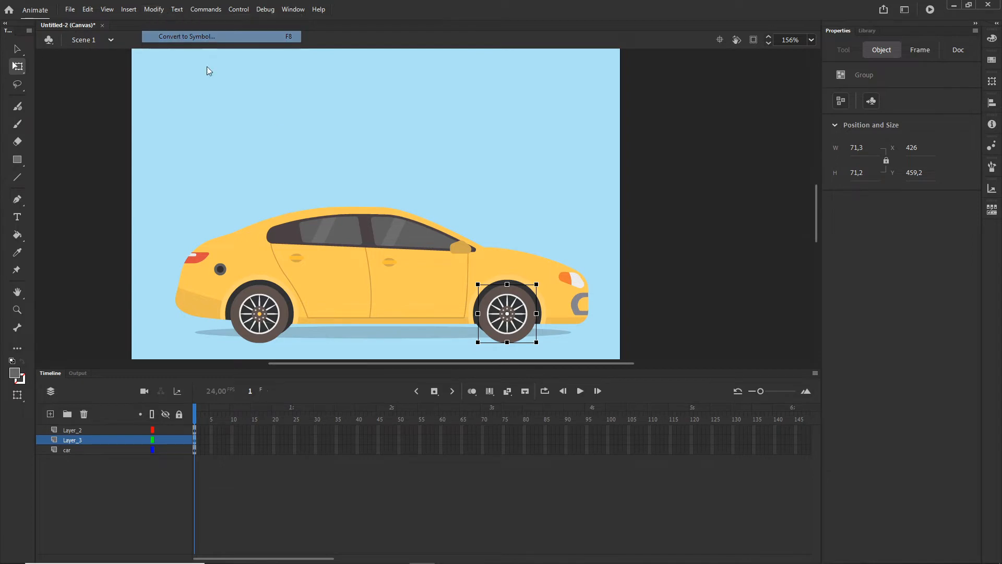
{"action": "type", "text": "wheel1"}
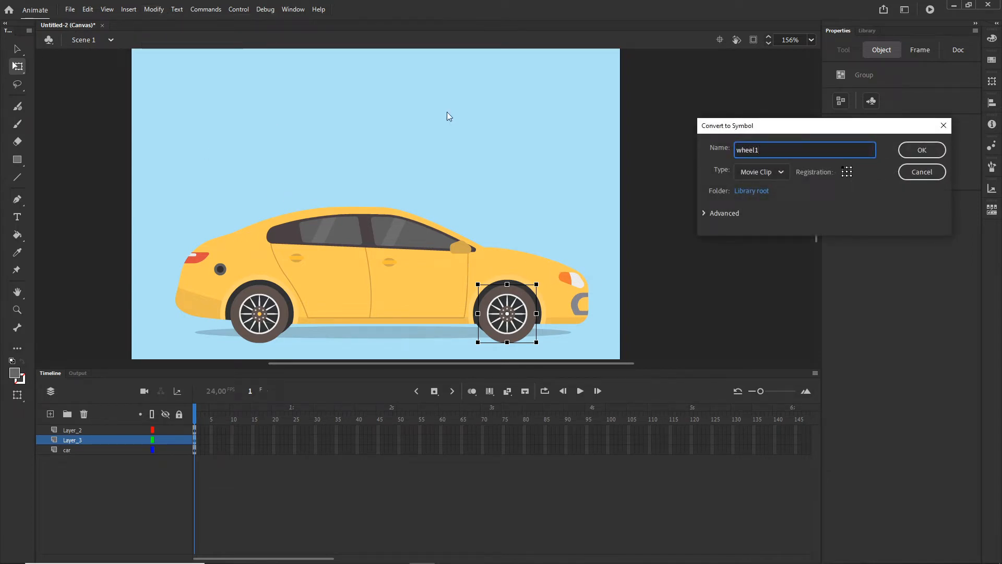
{"action": "key", "text": "ctrl+a"}
{"action": "key", "text": "ctrl+c"}
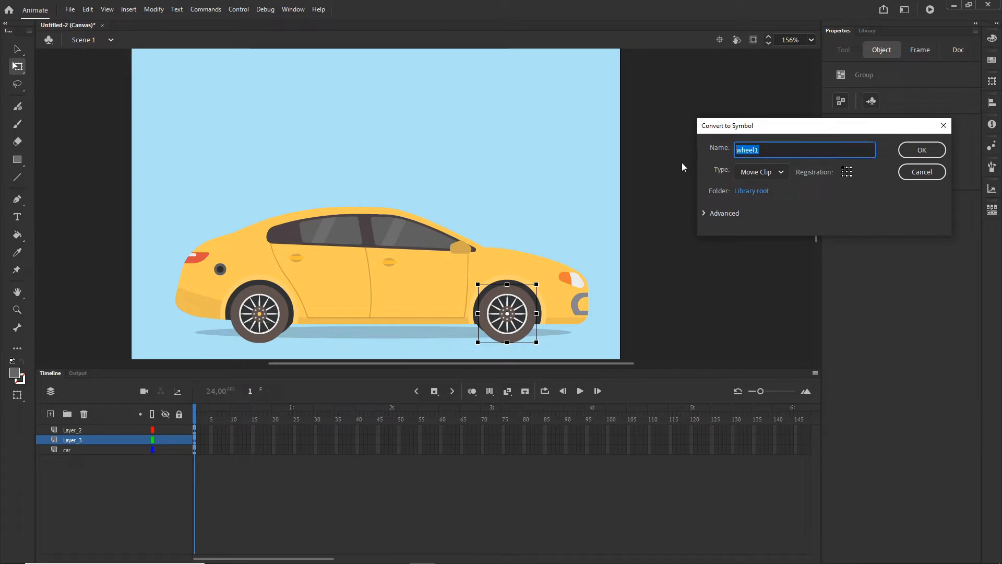
{"action": "left_click", "coordinate": [922, 150]}
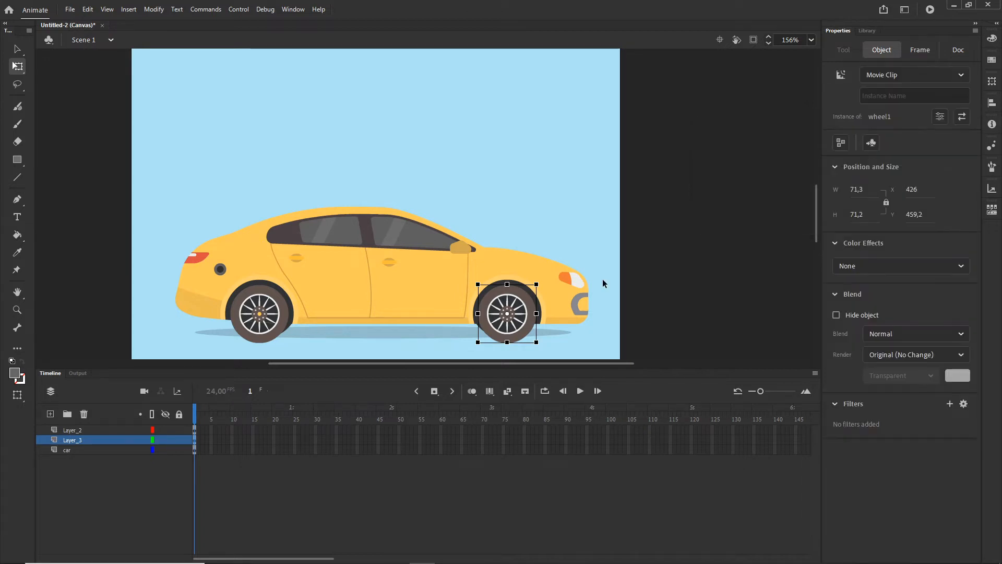
- Convert the rear wheel group into a Movie Clip symbol named "wheel2"
{"action": "left_click", "coordinate": [268, 330]}
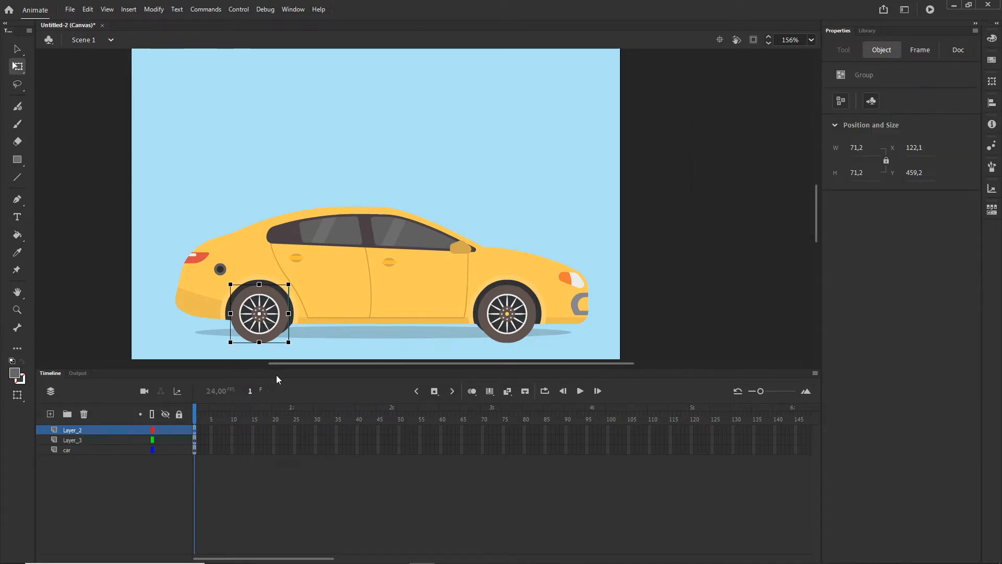
{"action": "key", "text": "F8"}
{"action": "key", "text": "ctrl+v"}
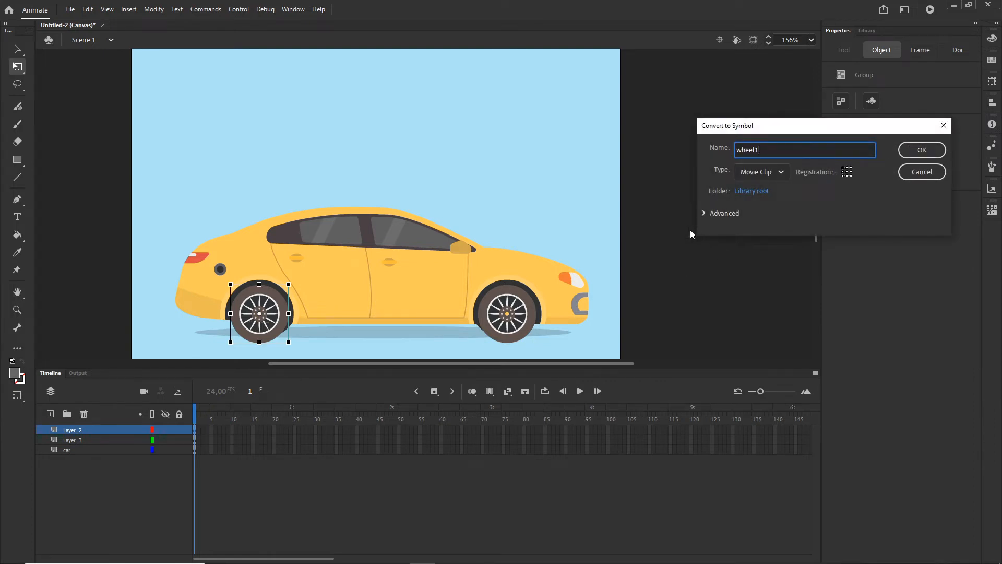
{"action": "key", "text": "BackSpace"}
{"action": "type", "text": "2"}
{"action": "left_click", "coordinate": [921, 152]}
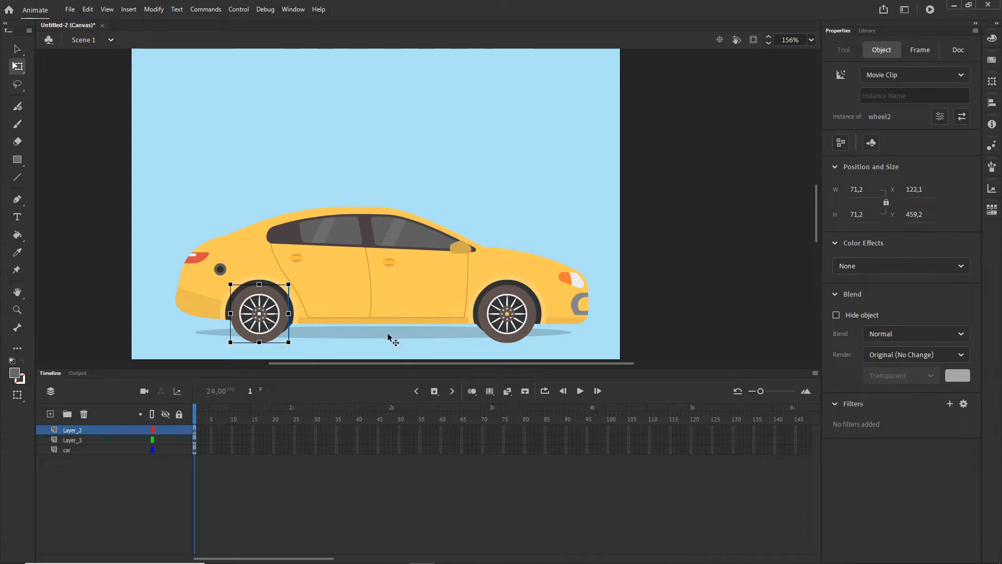
{"action": "left_click", "coordinate": [692, 316]}
- Try replacing the rear wheel by deleting it and placing a copy of the front wheel near the rear wheel arch
{"action": "left_click", "coordinate": [279, 318]}
{"action": "key", "text": "Delete"}
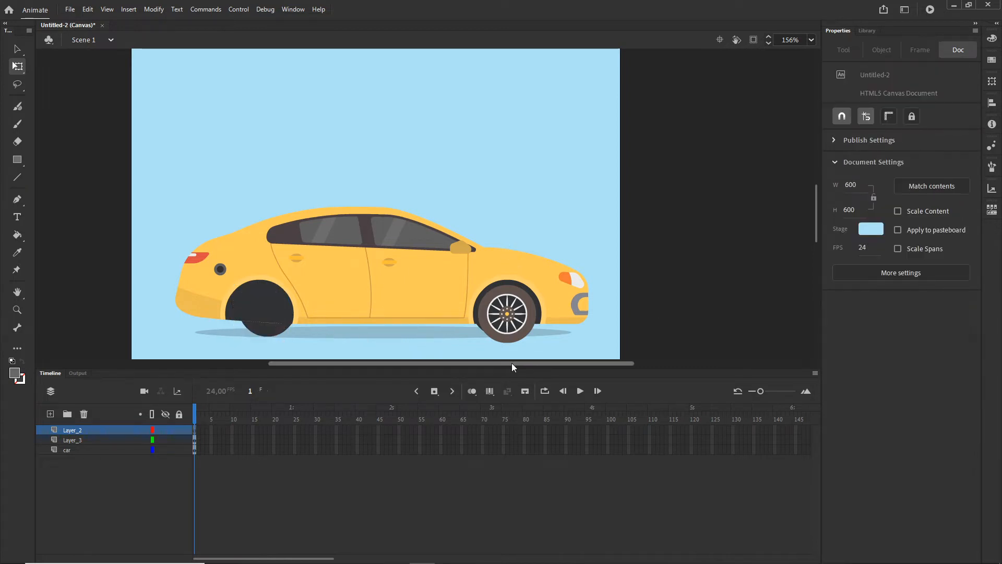
{"action": "left_click", "coordinate": [532, 317]}
{"action": "left_click_drag", "start_coordinate": [532, 317], "coordinate": [311, 317]}
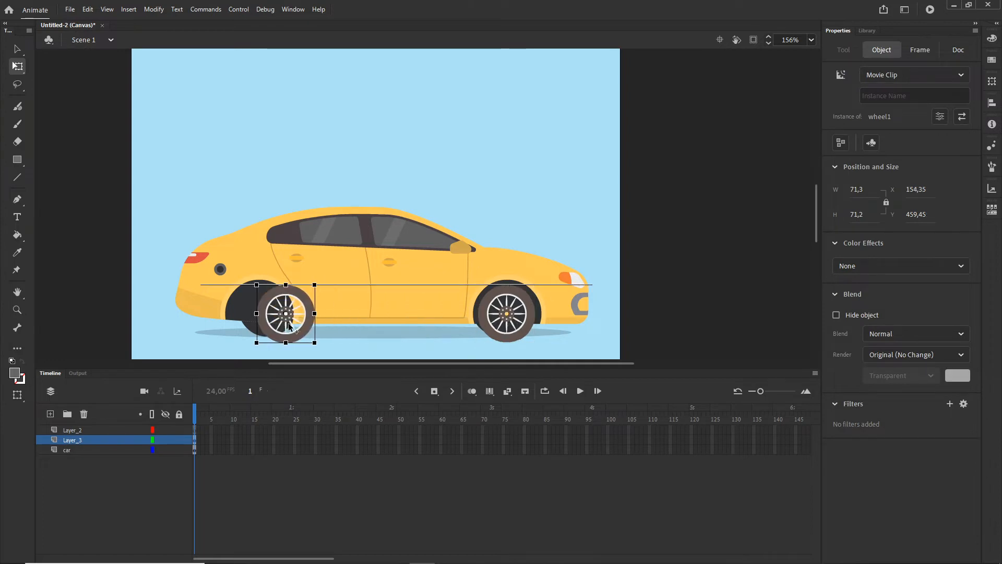
- Undo the front wheel duplication and the deletion of the rear wheel
{"action": "key", "text": "ctrl+z"}
{"action": "key", "text": "ctrl+z"}
{"action": "key", "text": "ctrl+z"}
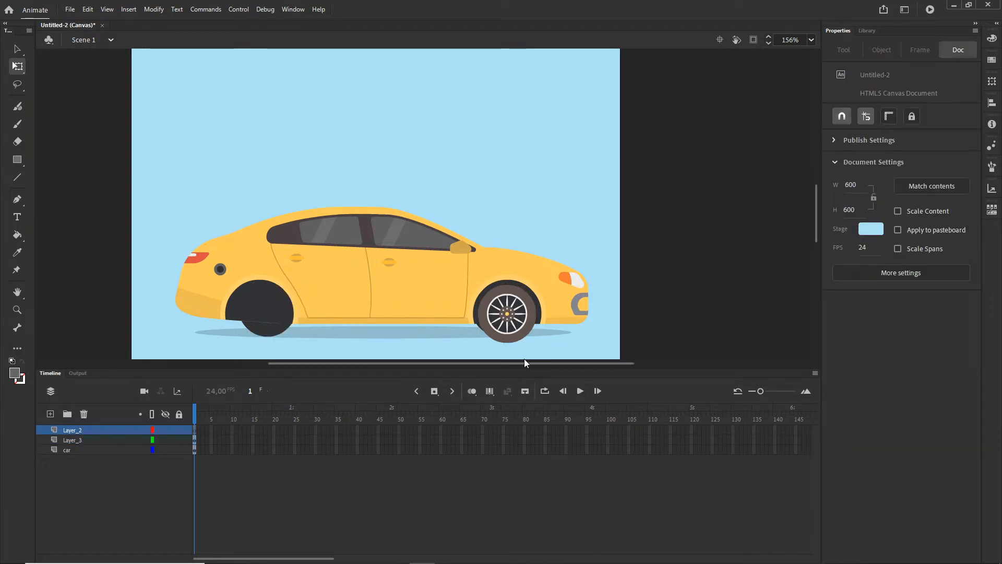
{"action": "left_click", "coordinate": [755, 300]}
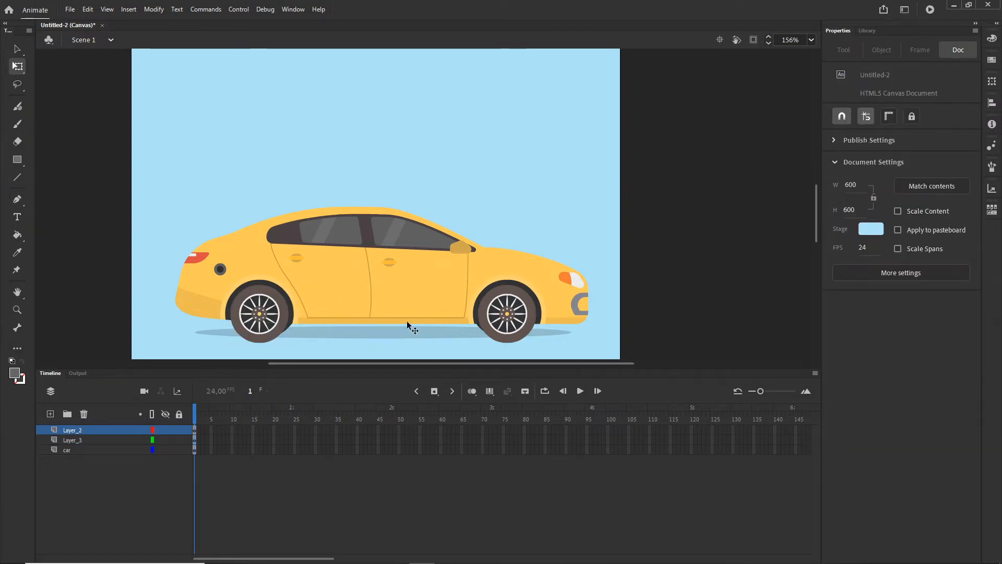
- Convert the car body group into a Movie Clip symbol named "car"
{"action": "left_click", "coordinate": [399, 282]}
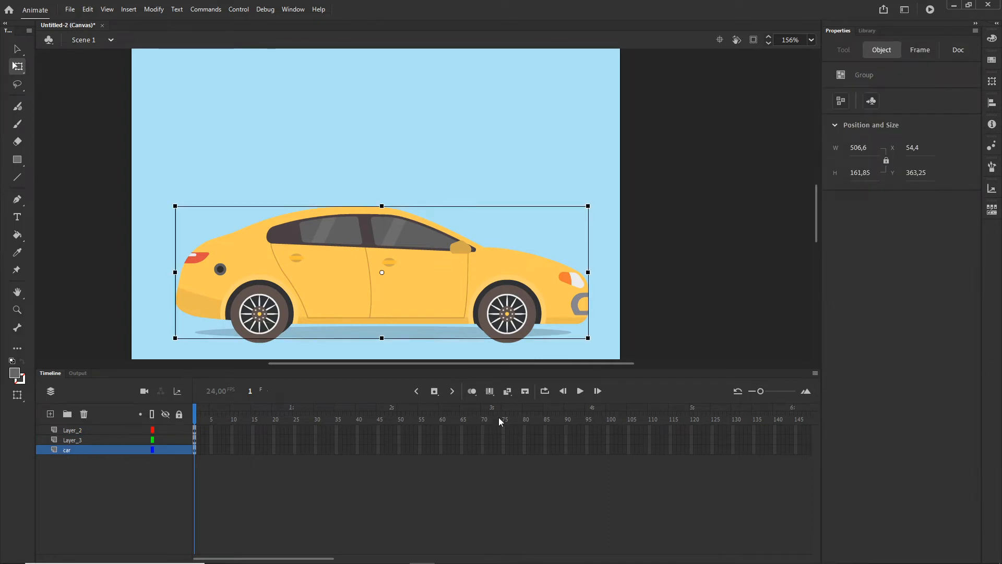
{"action": "key", "text": "F8"}
{"action": "type", "text": "c"}
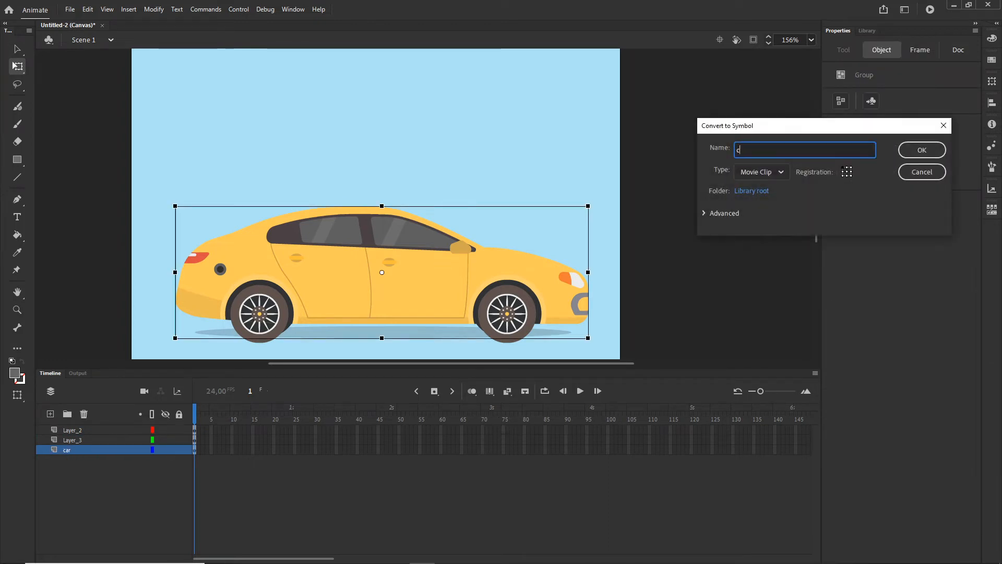
{"action": "type", "text": "ar"}
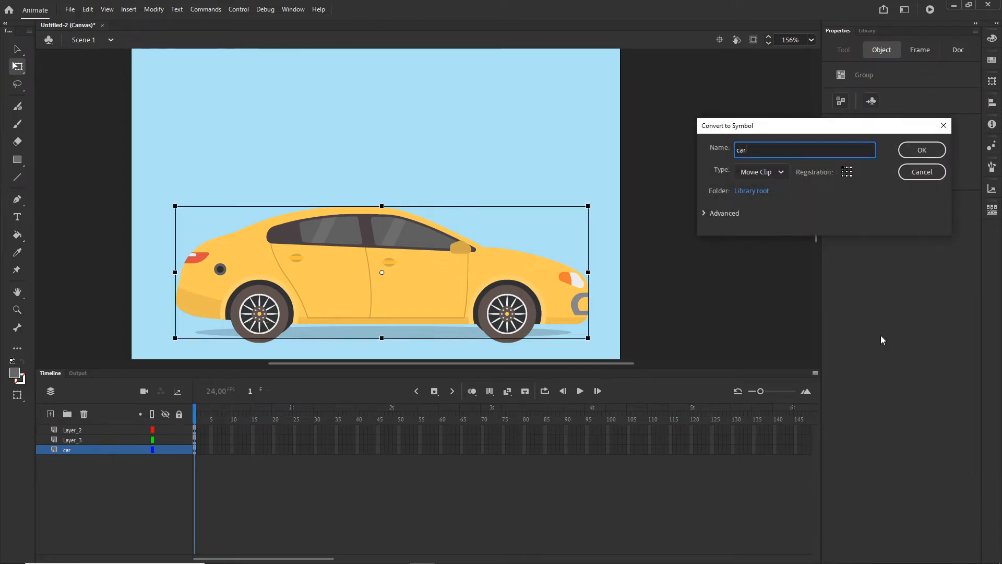
{"action": "left_click", "coordinate": [922, 150]}
{"action": "left_click", "coordinate": [654, 324]}
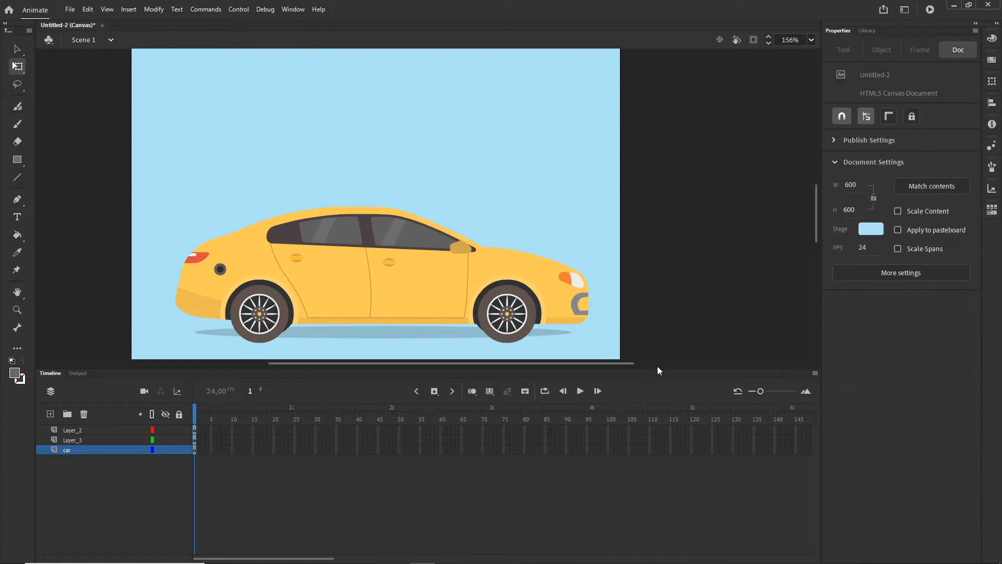
- Convert the car body and both wheels together into a Movie Clip symbol named "wholeCar"
{"action": "scroll", "coordinate": [681, 278], "scroll_direction": "down", "scroll_amount": 2}
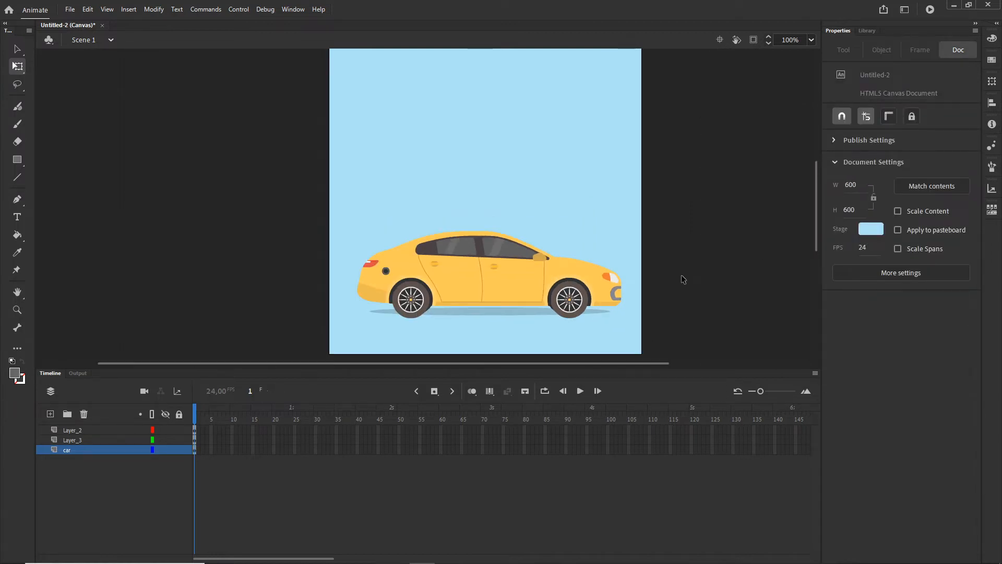
{"action": "left_click_drag", "start_coordinate": [702, 338], "coordinate": [285, 196]}
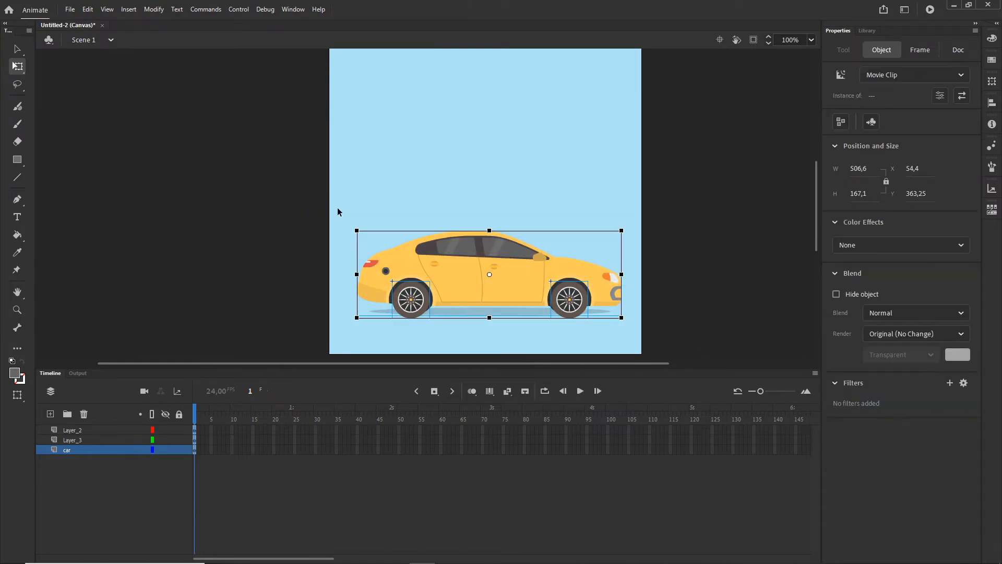
{"action": "left_click", "coordinate": [153, 9]}
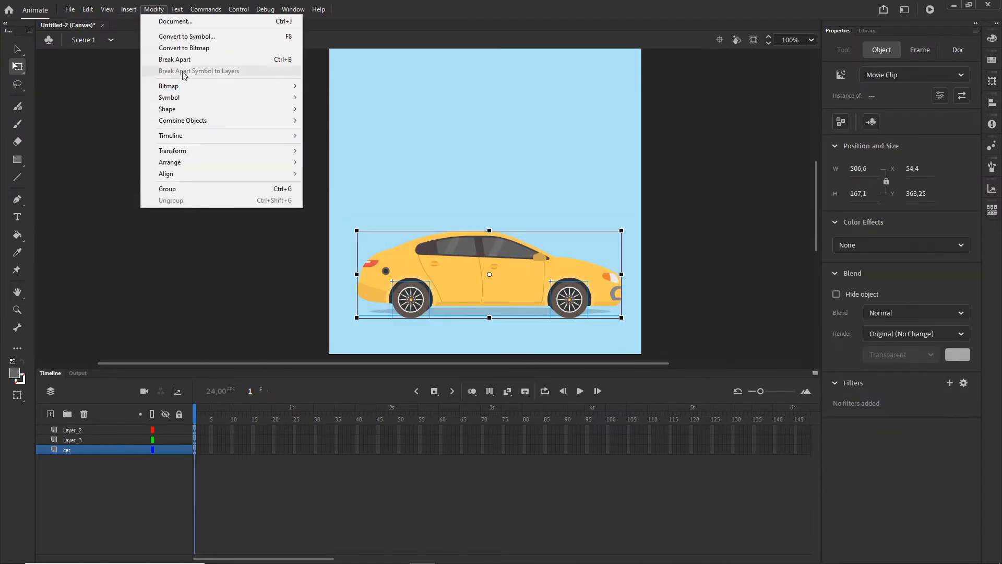
{"action": "left_click", "coordinate": [187, 41]}
{"action": "type", "text": "w"}
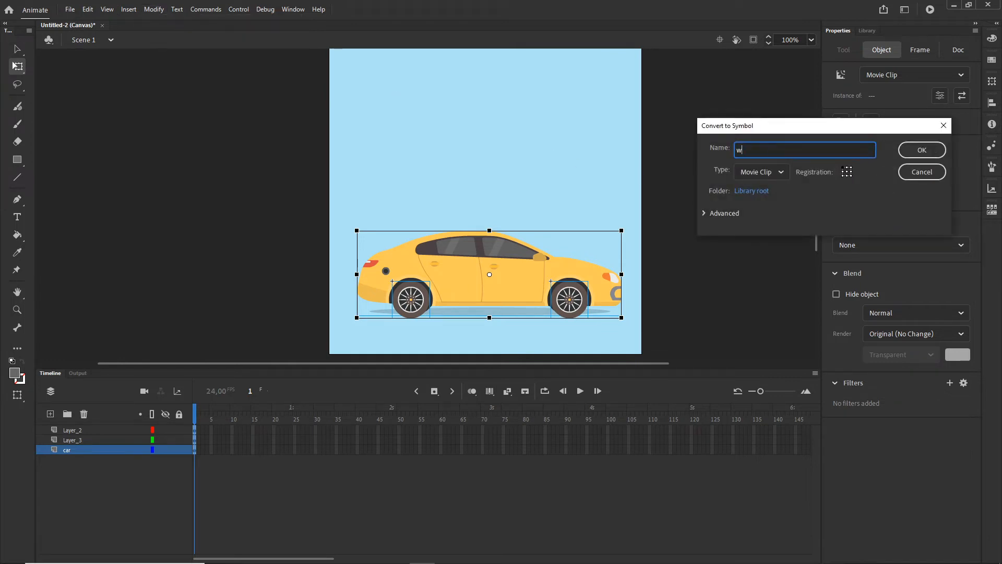
{"action": "type", "text": "holeCar"}
{"action": "left_click", "coordinate": [937, 153]}
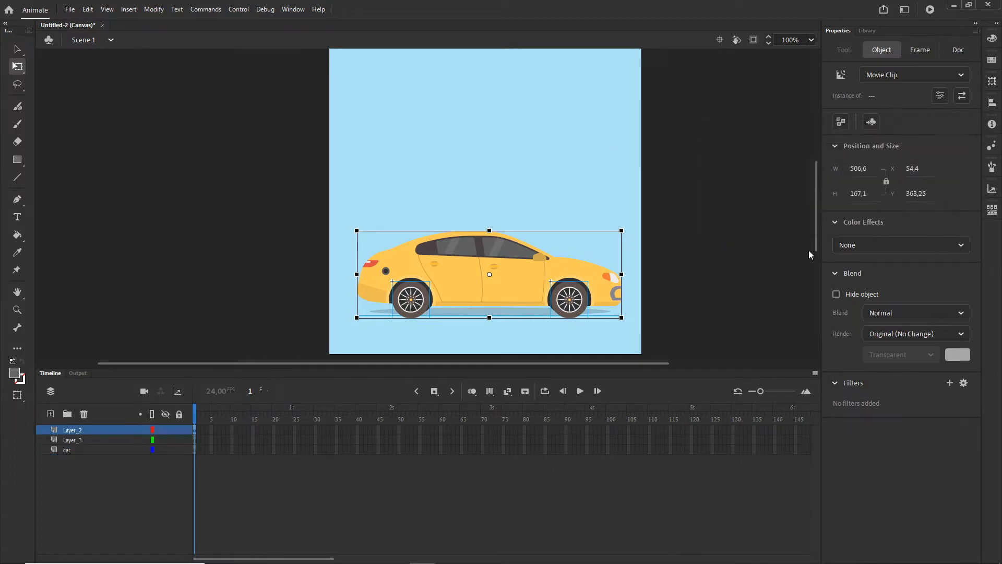
{"action": "left_click", "coordinate": [707, 318]}
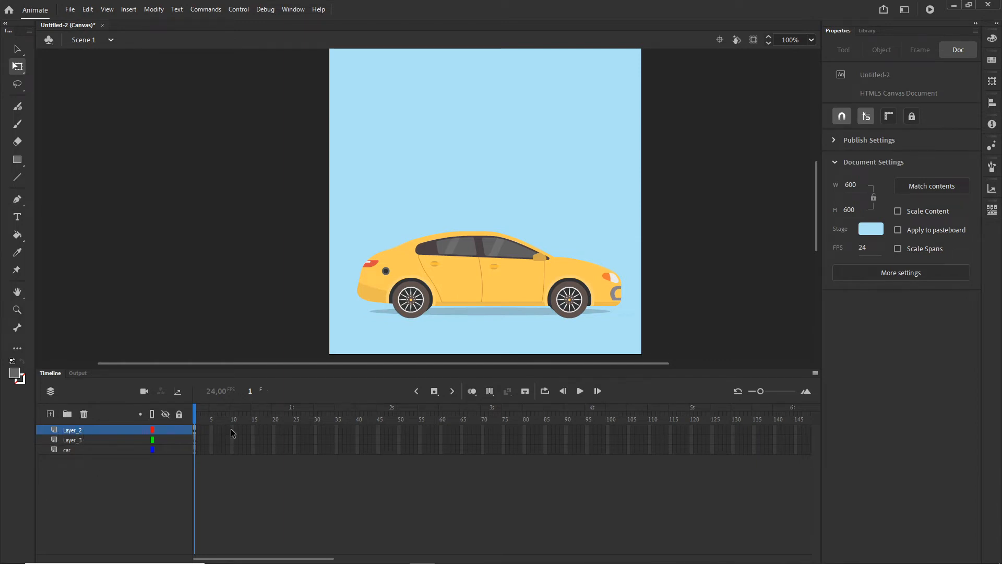
- Delete the empty Layer_3 and car layers from the main scene
{"action": "left_click", "coordinate": [62, 449]}
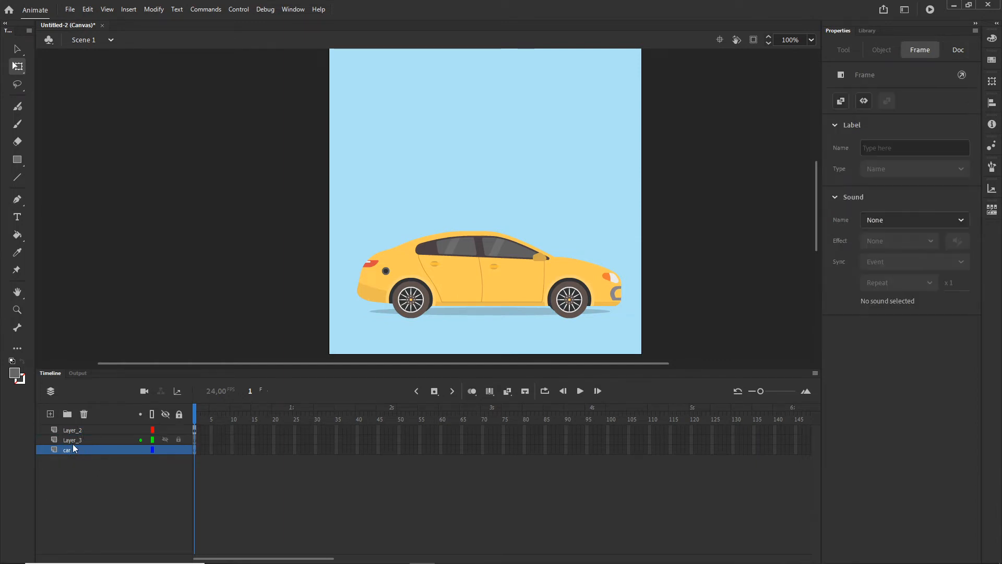
{"action": "left_click", "coordinate": [71, 440], "text": "shift"}
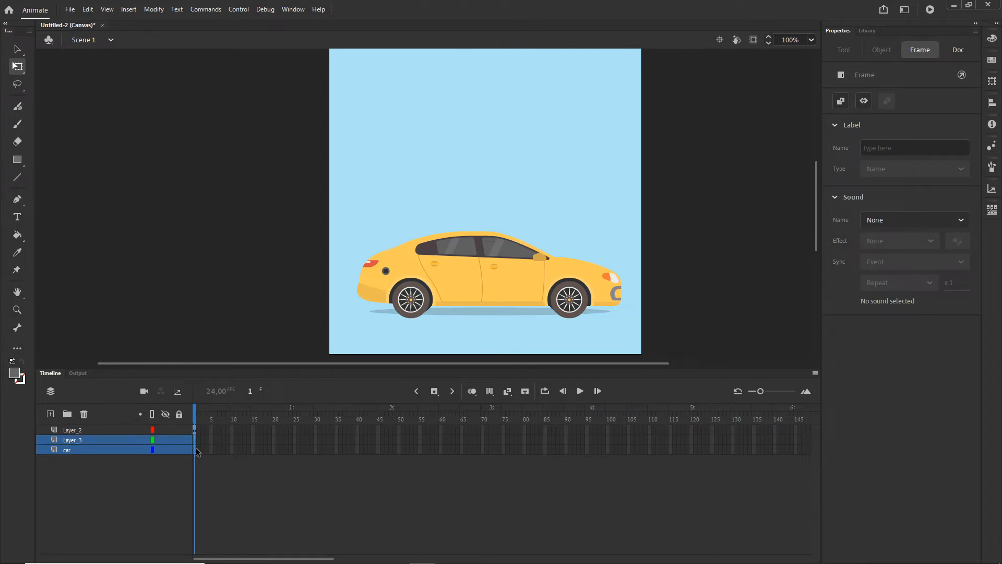
{"action": "left_click", "coordinate": [85, 413]}
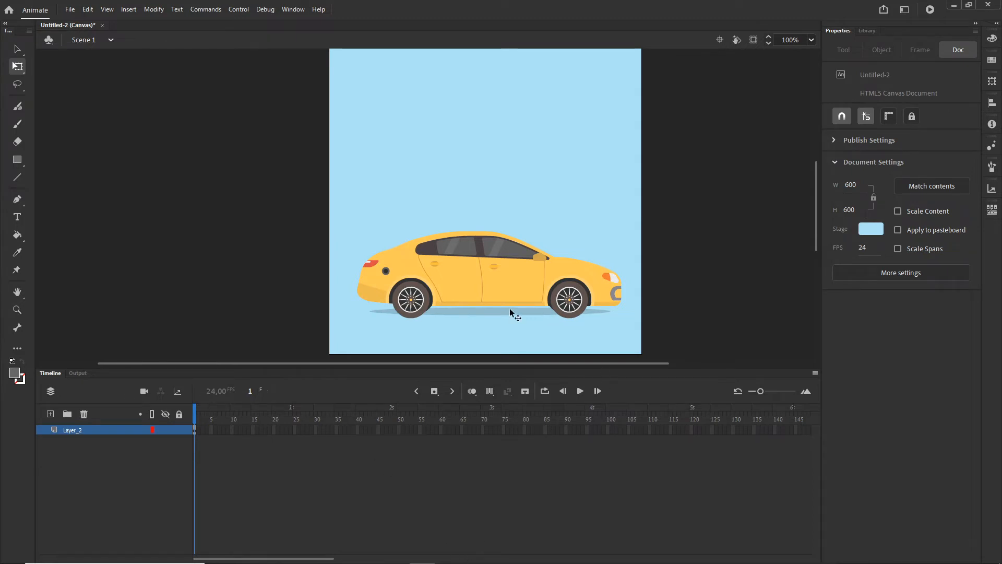
- Open the wholeCar symbol for editing and distribute its car body and wheels to separate layers
{"action": "left_click", "coordinate": [491, 290]}
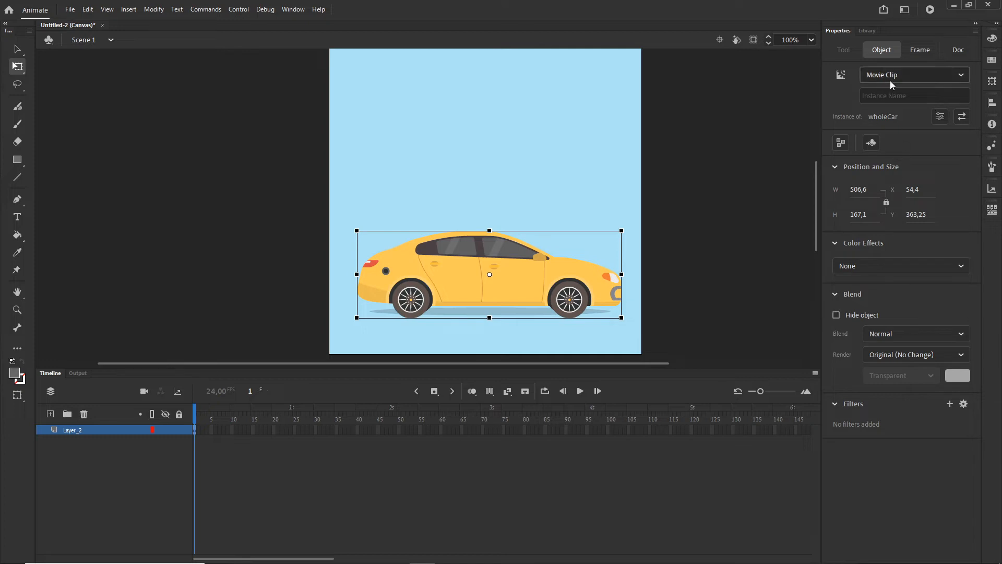
{"action": "double_click", "coordinate": [524, 290]}
{"action": "left_click", "coordinate": [703, 259]}
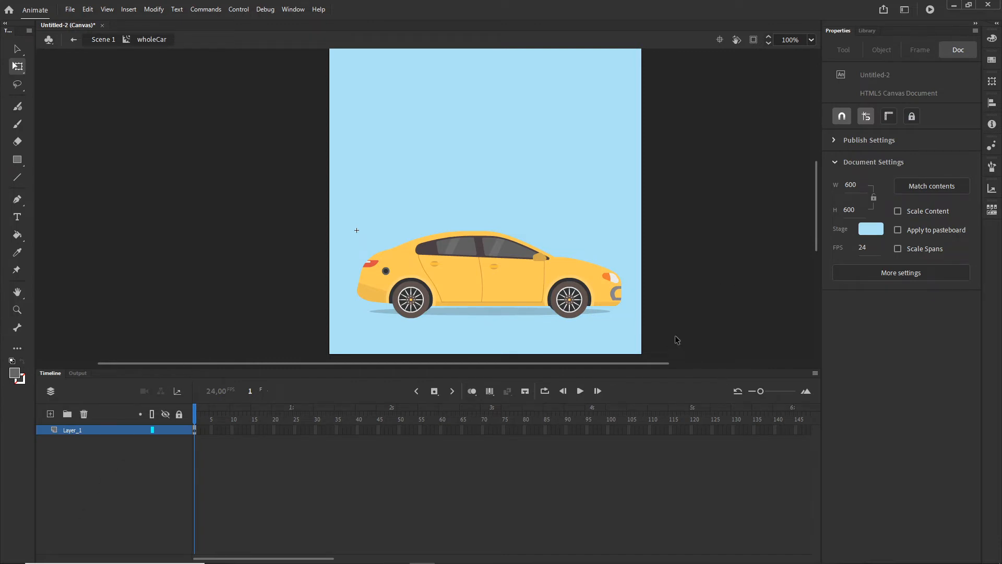
{"action": "left_click_drag", "start_coordinate": [677, 338], "coordinate": [294, 197]}
{"action": "right_click", "coordinate": [500, 283]}
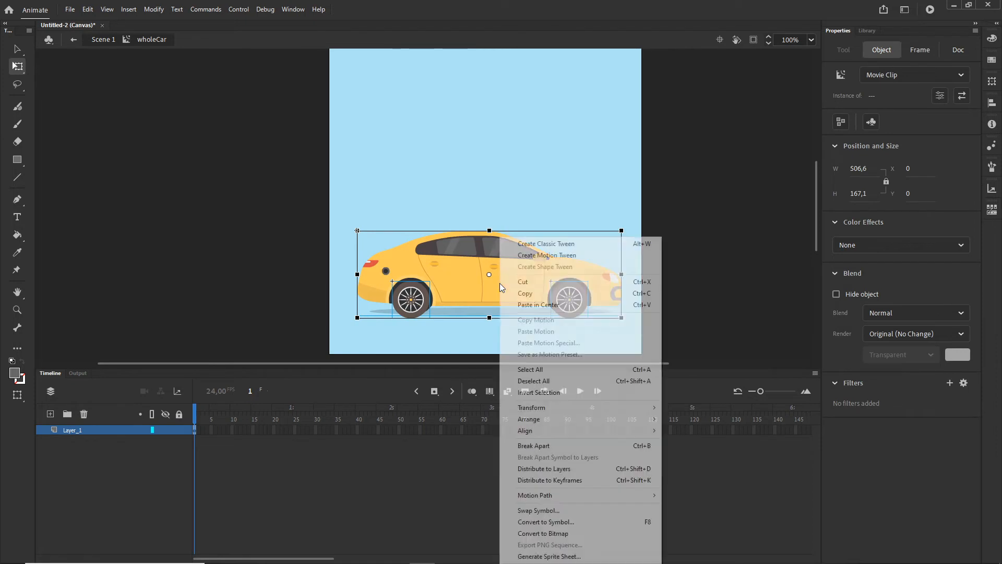
{"action": "left_click", "coordinate": [546, 467]}
{"action": "left_click", "coordinate": [98, 507]}
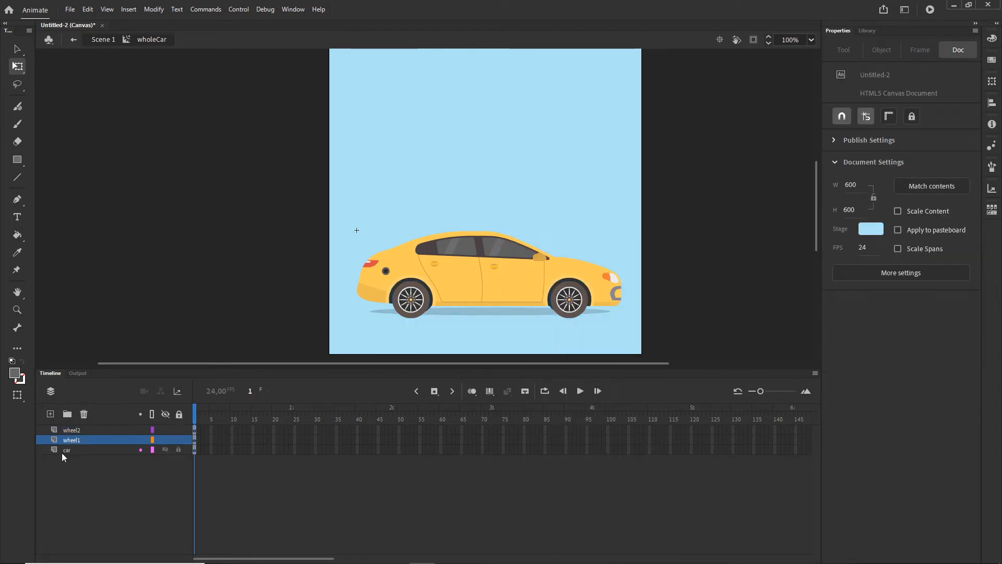
{"action": "left_click", "coordinate": [61, 449]}
{"action": "left_click", "coordinate": [70, 443]}
{"action": "left_click", "coordinate": [71, 431]}
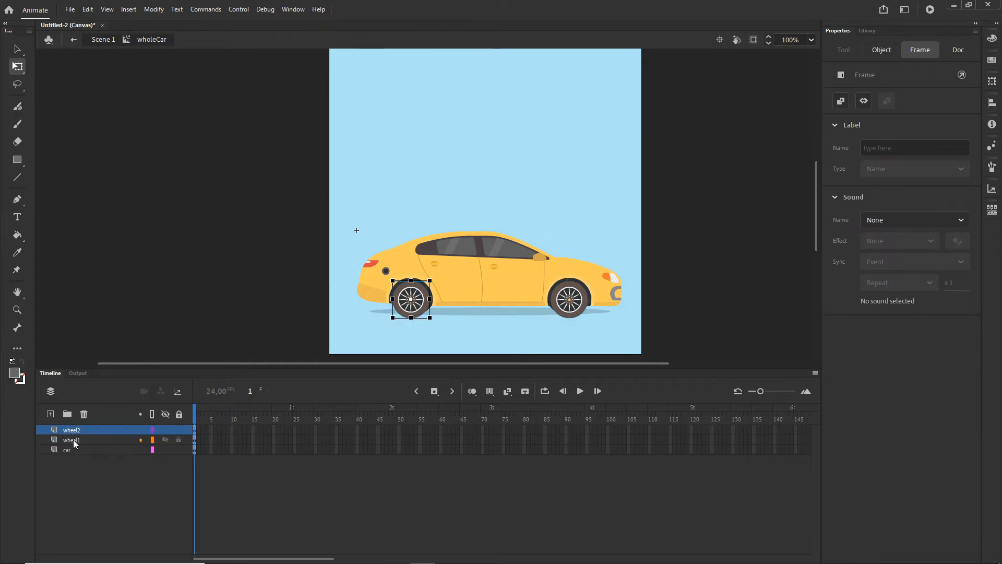
{"action": "left_click", "coordinate": [102, 40]}
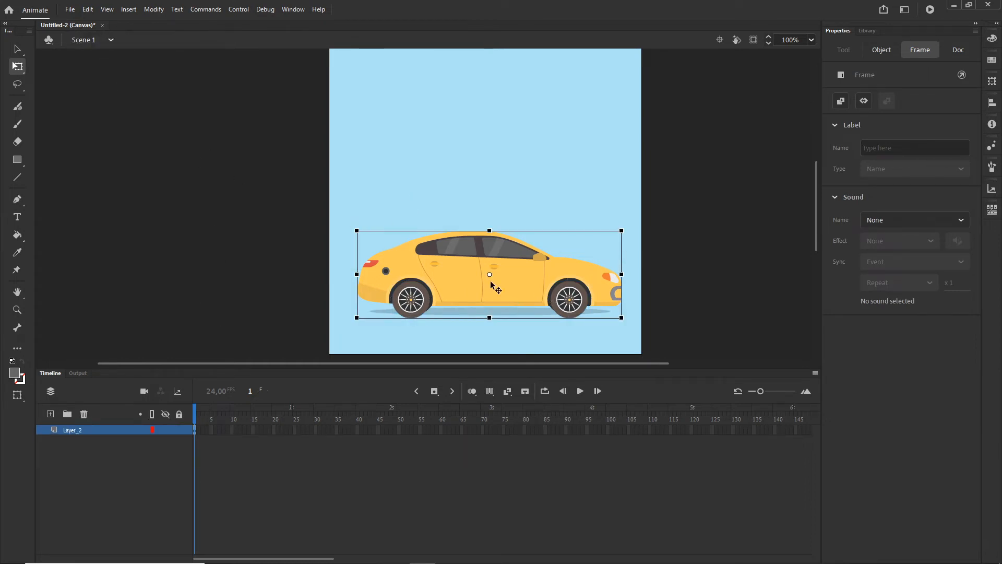
{"action": "left_click", "coordinate": [516, 289]}
{"action": "double_click", "coordinate": [517, 290]}
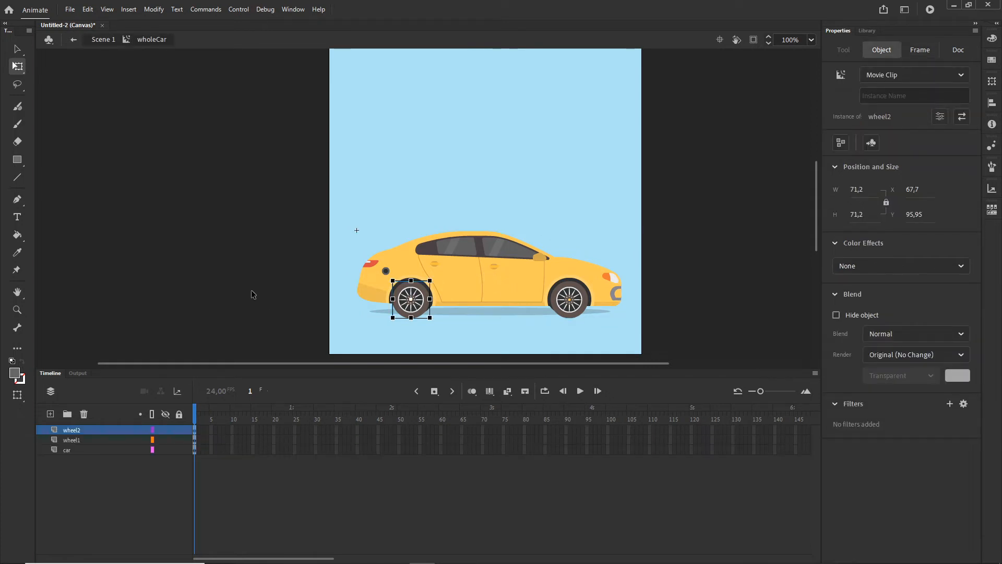
{"action": "left_click", "coordinate": [221, 277]}
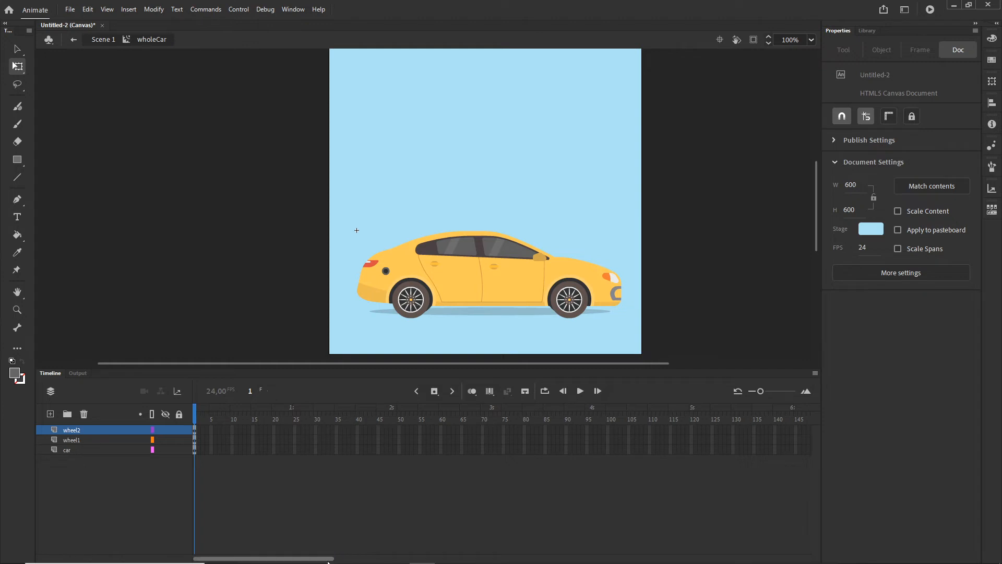
- Extend the car layer inside wholeCar by inserting a frame at frame 150
{"action": "left_click_drag", "start_coordinate": [329, 561], "coordinate": [374, 559]}
{"action": "left_click", "coordinate": [621, 450]}
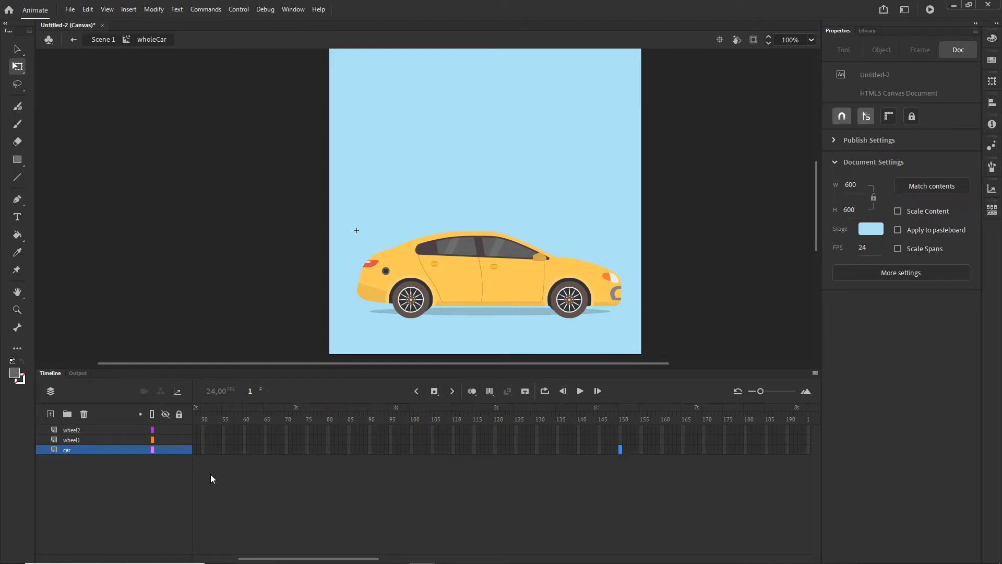
{"action": "right_click", "coordinate": [621, 452]}
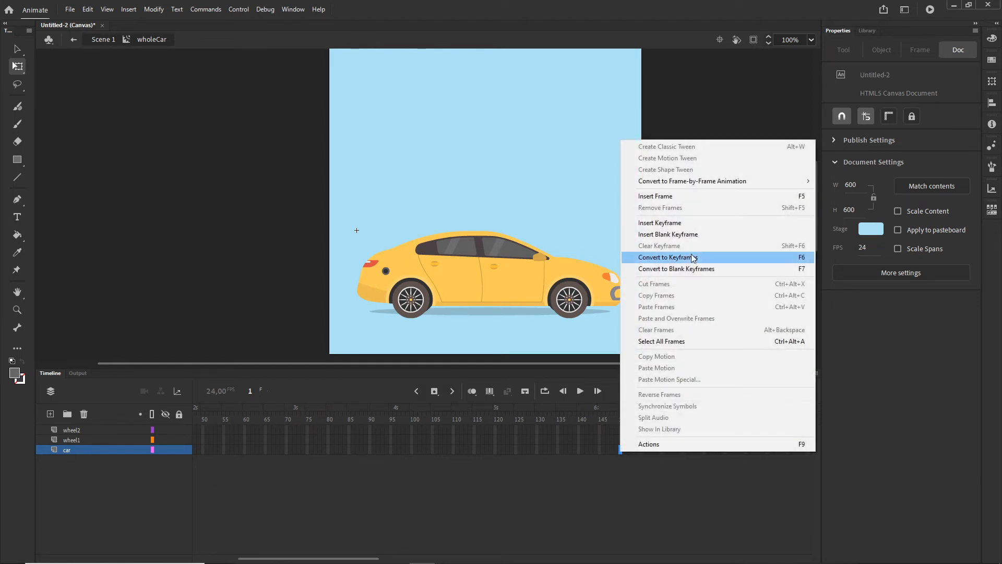
{"action": "left_click", "coordinate": [669, 198]}
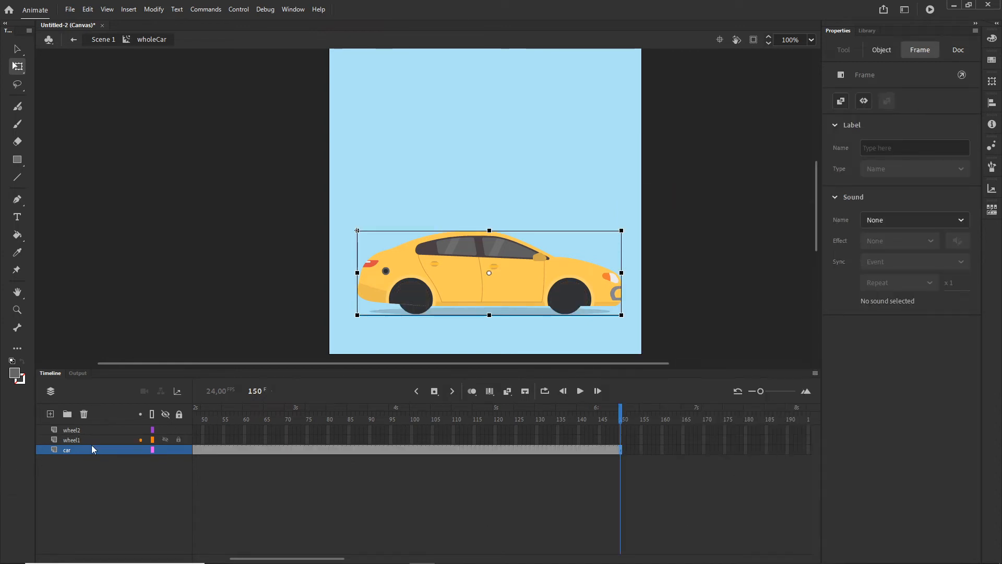
- Insert keyframes at frame 150 on the wheel1 and wheel2 layers
{"action": "left_click_drag", "start_coordinate": [621, 449], "coordinate": [622, 443]}
{"action": "right_click", "coordinate": [621, 441]}
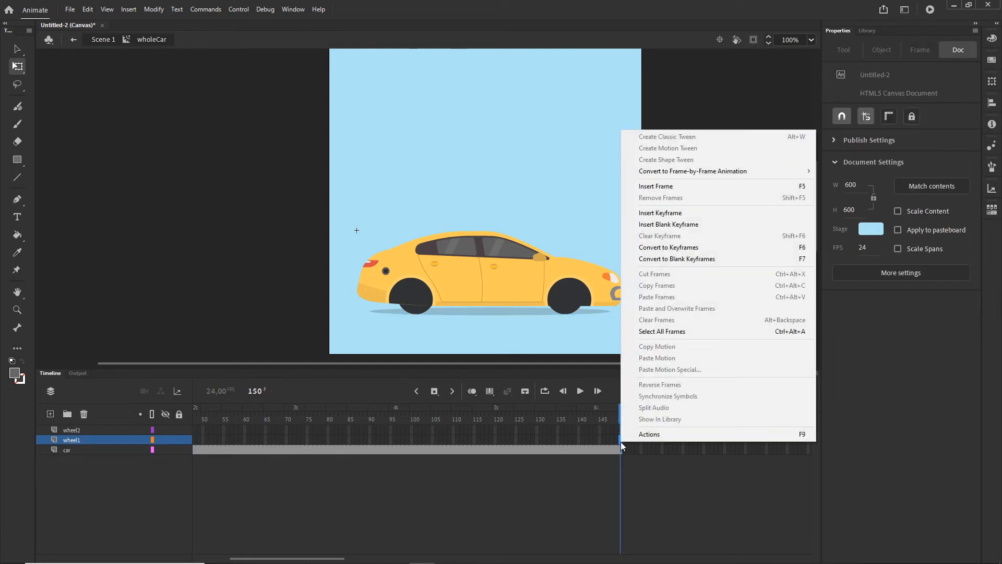
{"action": "left_click", "coordinate": [672, 219]}
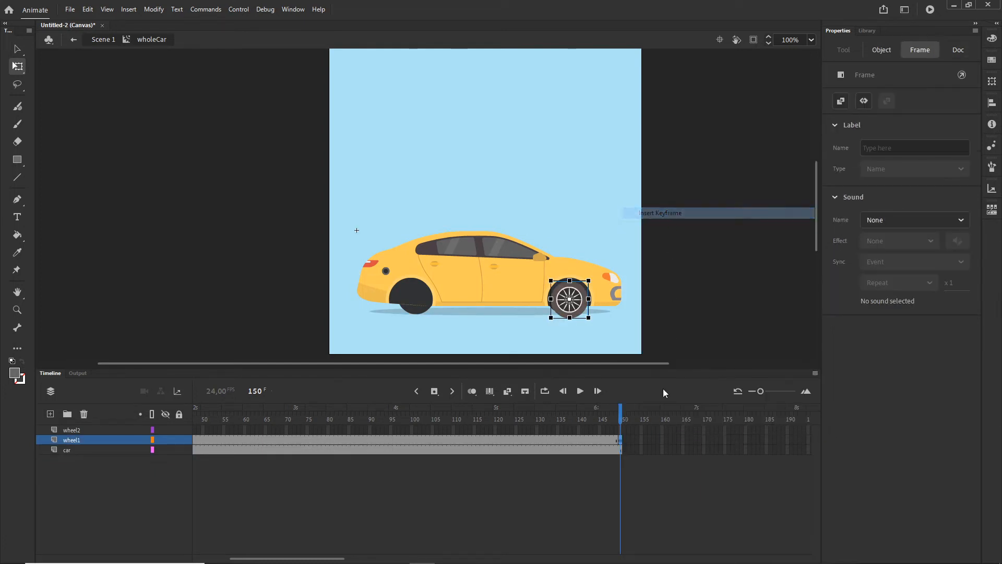
{"action": "left_click", "coordinate": [621, 433]}
{"action": "key", "text": "F6"}
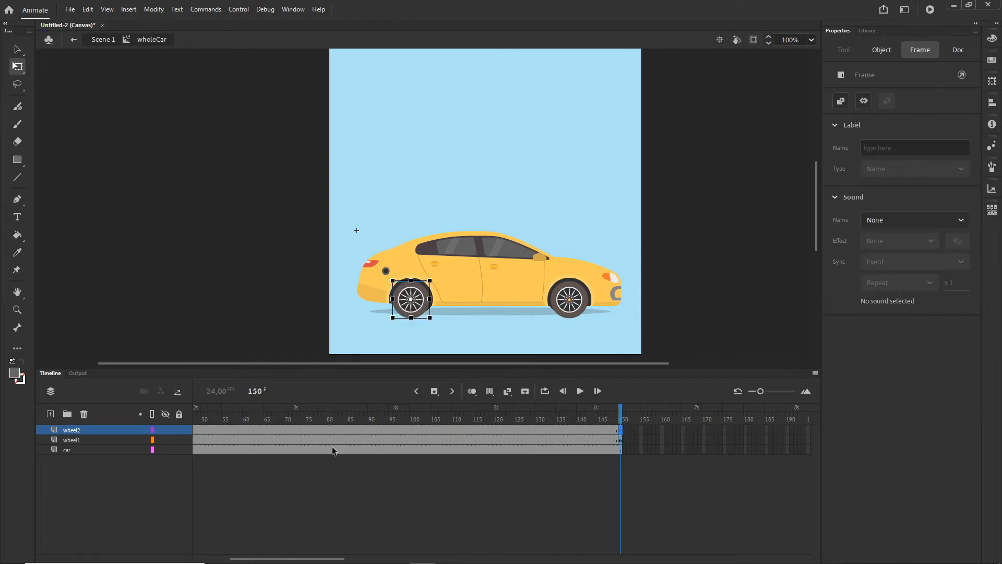
- Create a classic tween across the frames of both the wheel1 and wheel2 layers
{"action": "left_click", "coordinate": [350, 439]}
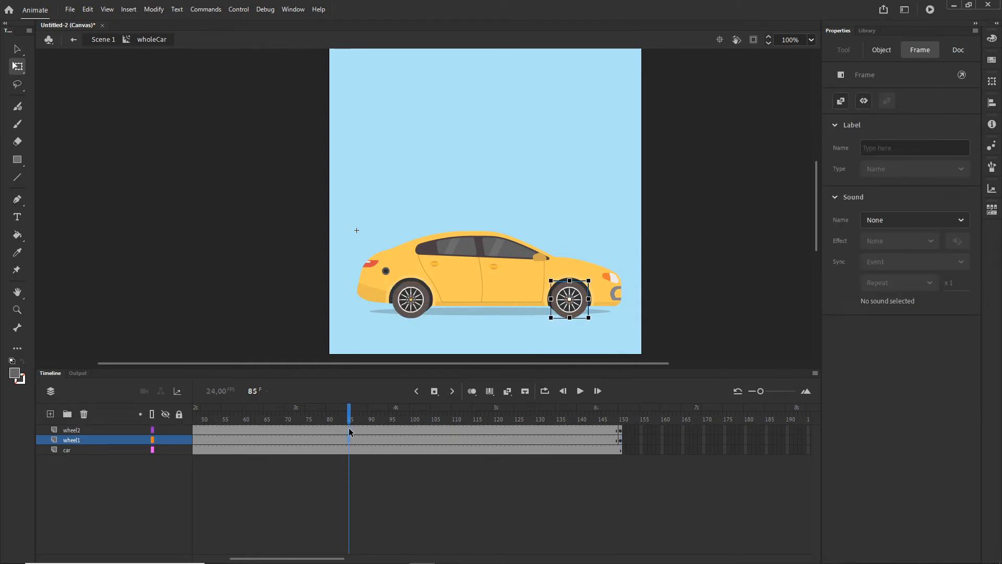
{"action": "left_click_drag", "start_coordinate": [427, 442], "coordinate": [417, 440]}
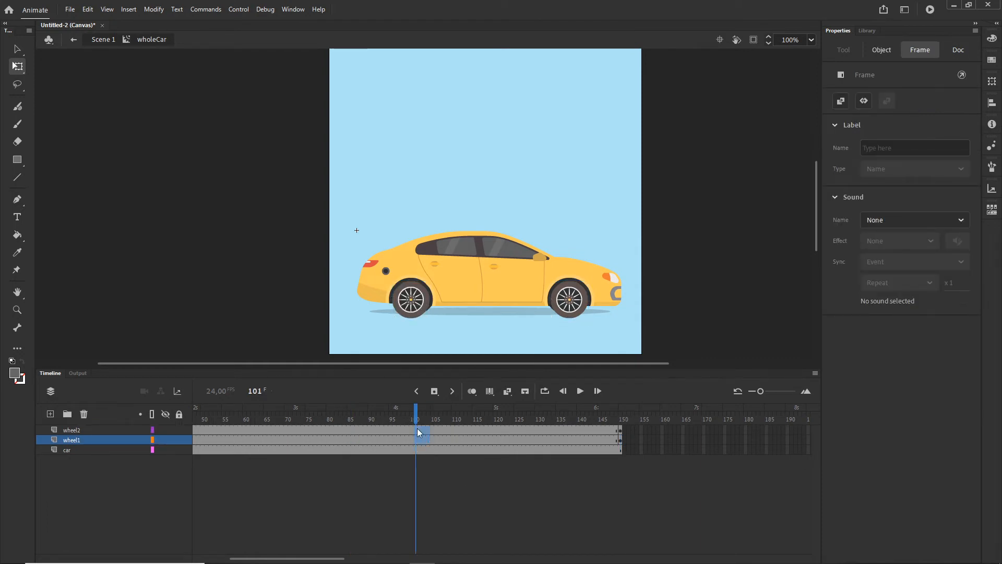
{"action": "left_click", "coordinate": [445, 440]}
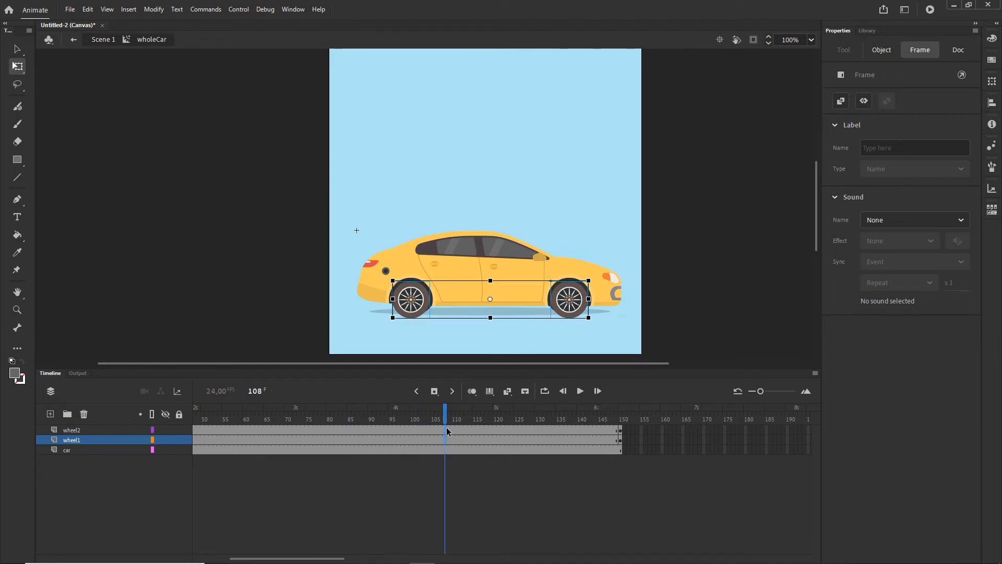
{"action": "left_click", "coordinate": [459, 443]}
{"action": "left_click", "coordinate": [266, 431], "text": "shift"}
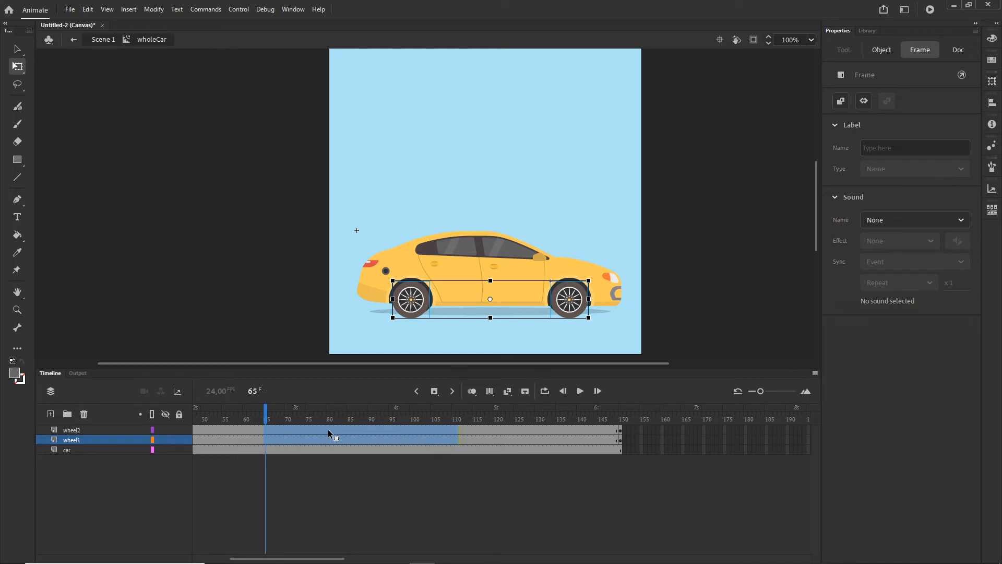
{"action": "right_click", "coordinate": [327, 430]}
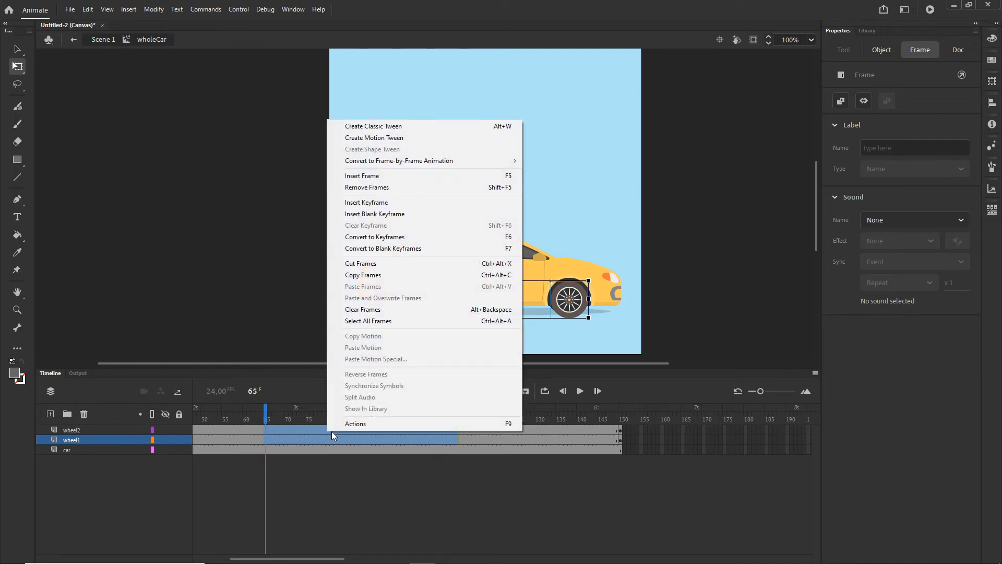
{"action": "left_click", "coordinate": [396, 130]}
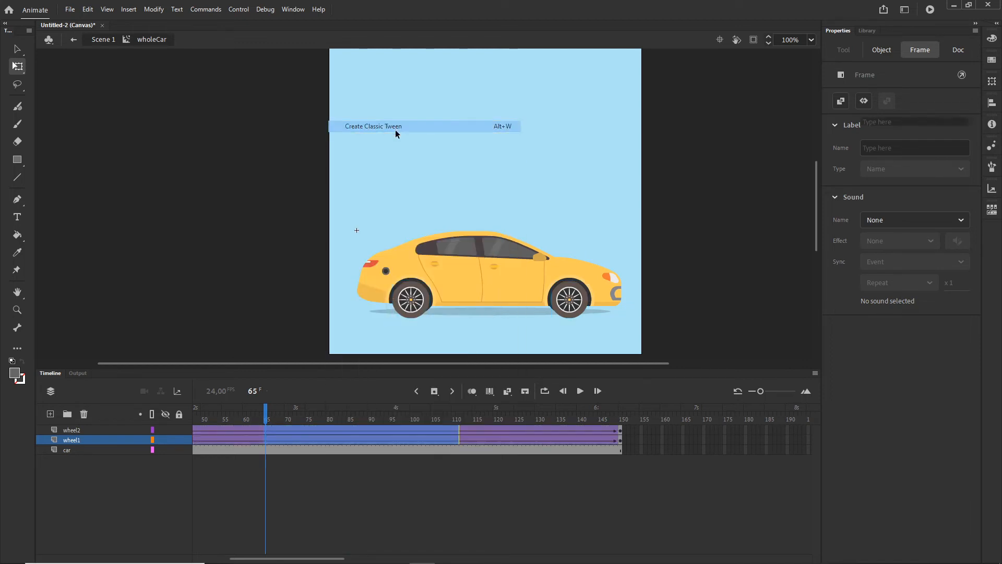
{"action": "left_click", "coordinate": [462, 488]}
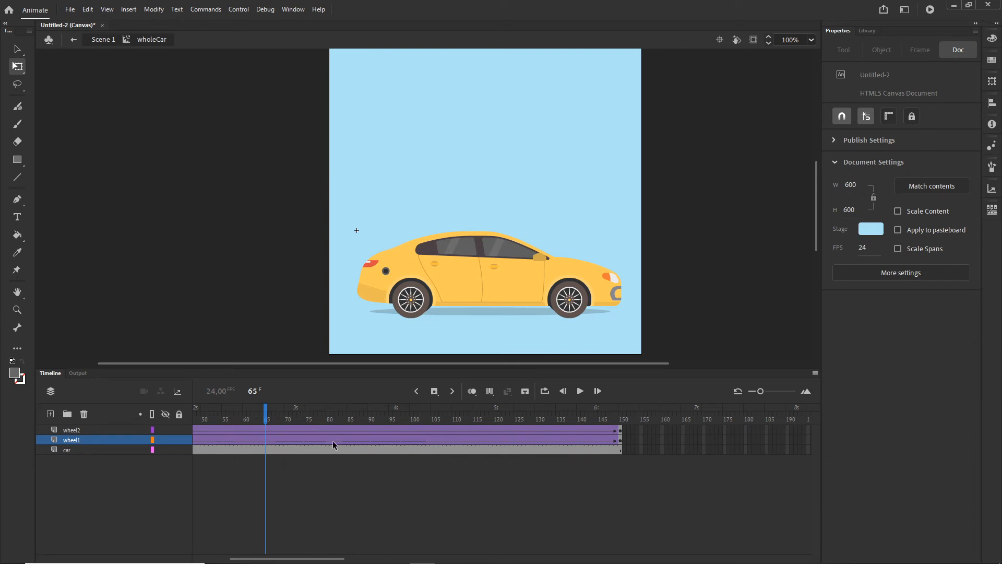
- Set the wheel1 tween's rotation to Clockwise and test the animation in the browser
{"action": "left_click", "coordinate": [332, 441]}
{"action": "left_click", "coordinate": [294, 442]}
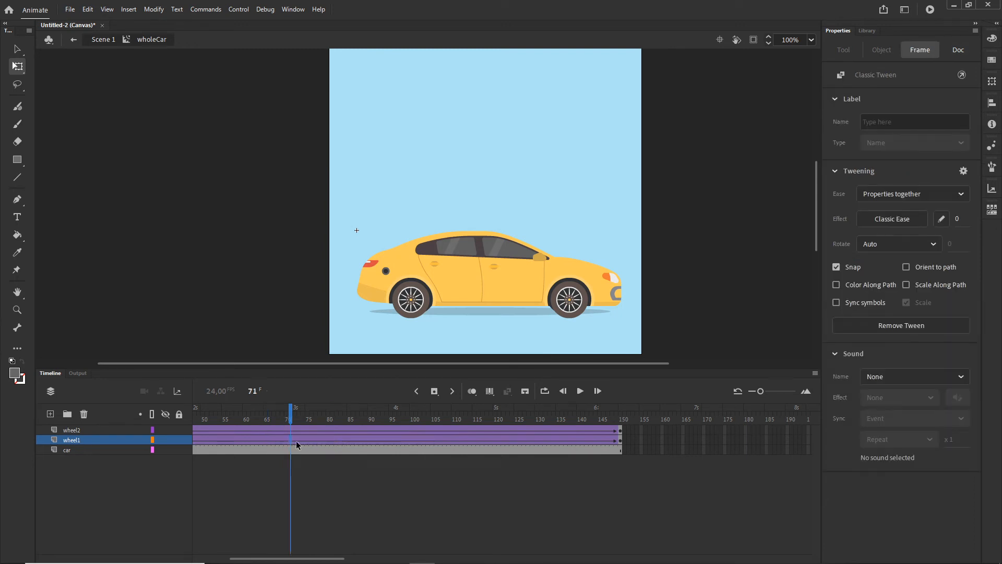
{"action": "left_click", "coordinate": [329, 445]}
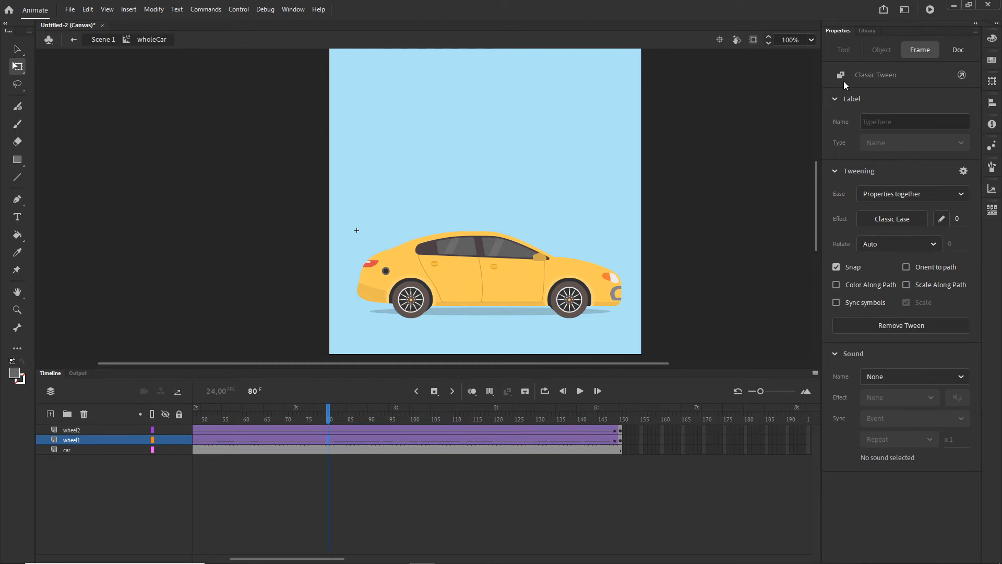
{"action": "left_click", "coordinate": [934, 245]}
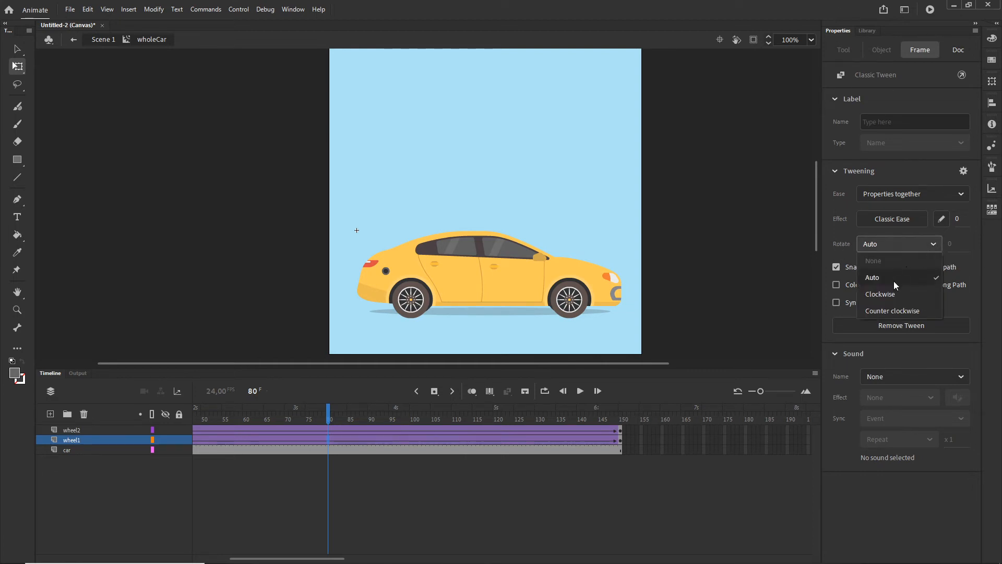
{"action": "left_click", "coordinate": [893, 296]}
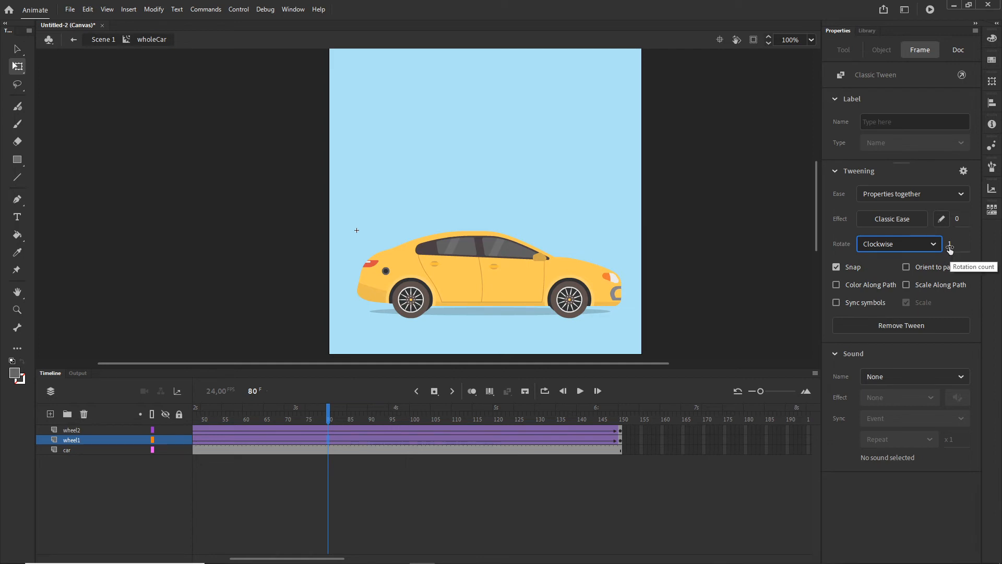
{"action": "left_click", "coordinate": [684, 477]}
{"action": "key", "text": "ctrl+Return"}
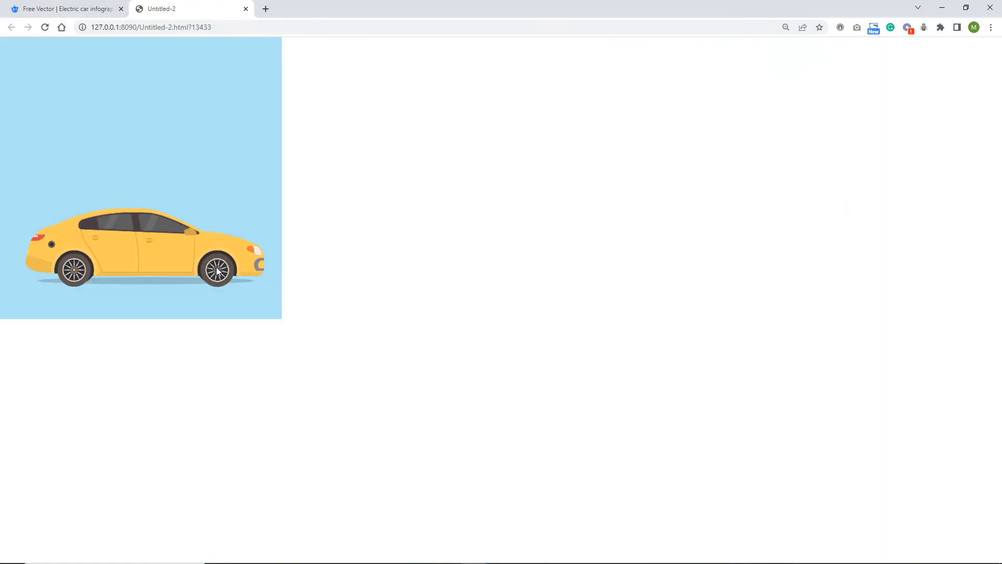
- Return to Animate, set the wheel1 tween's clockwise rotation count to 7, and test the animation in the browser
{"action": "left_click", "coordinate": [474, 553]}
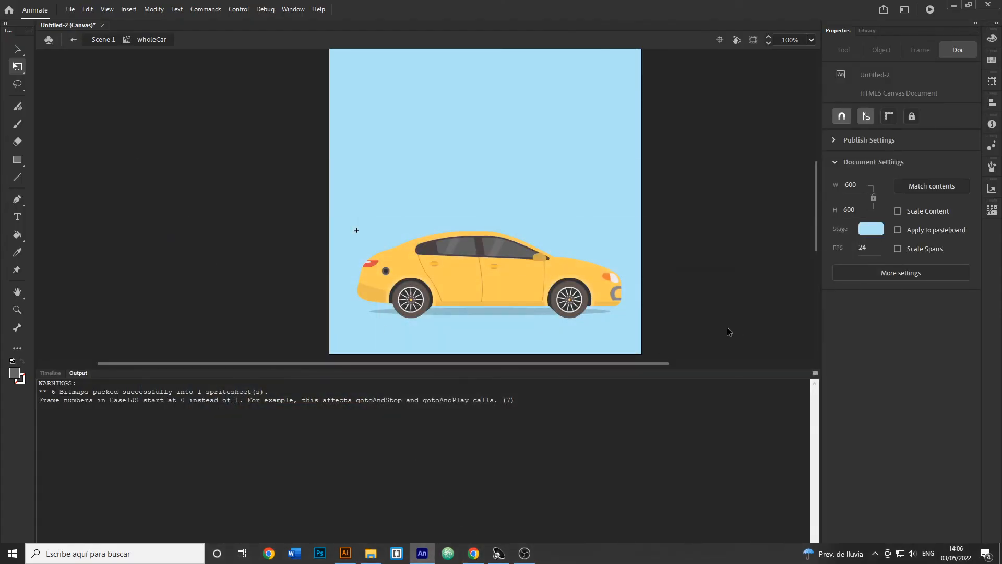
{"action": "left_click", "coordinate": [52, 373]}
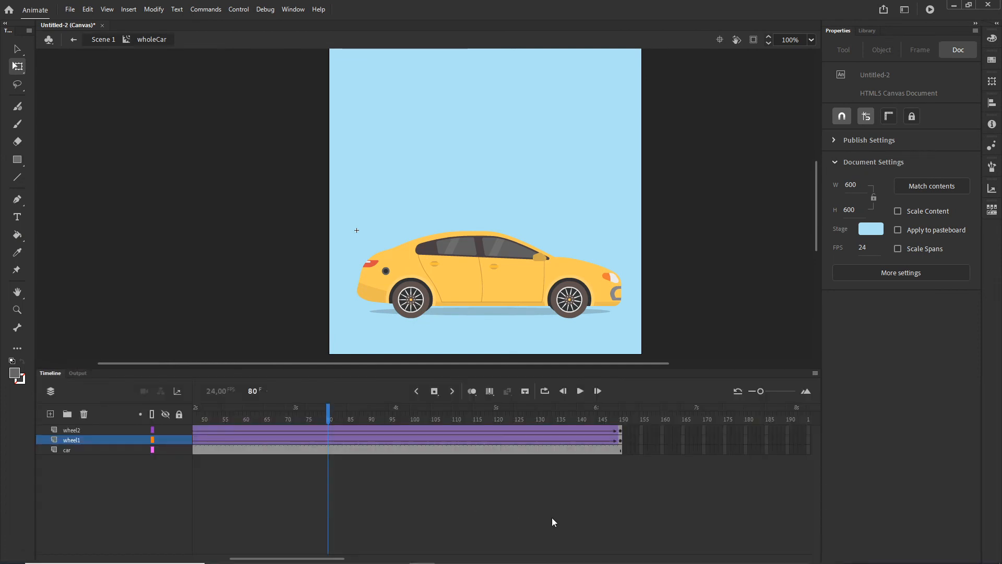
{"action": "left_click", "coordinate": [449, 440]}
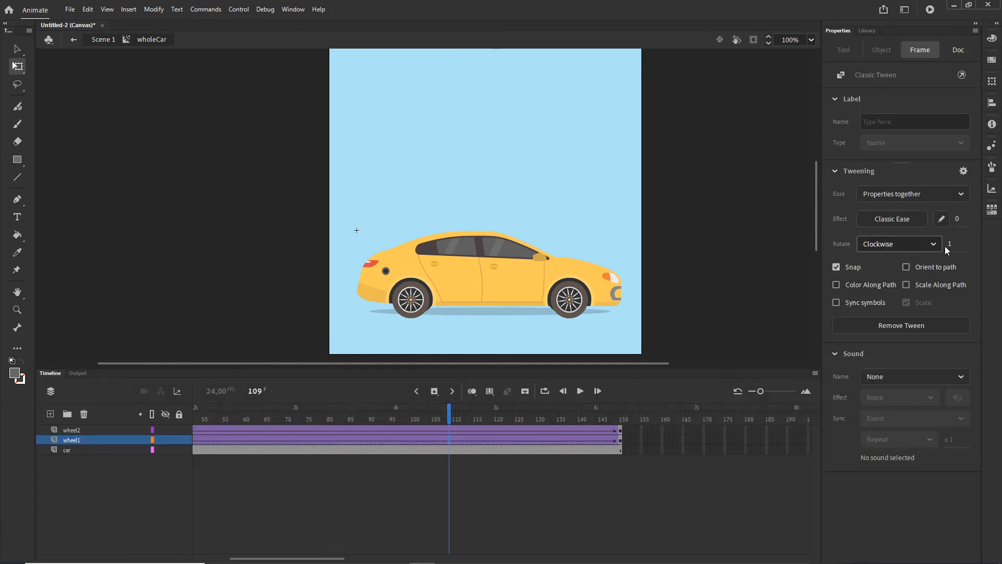
{"action": "left_click", "coordinate": [950, 246]}
{"action": "type", "text": "7"}
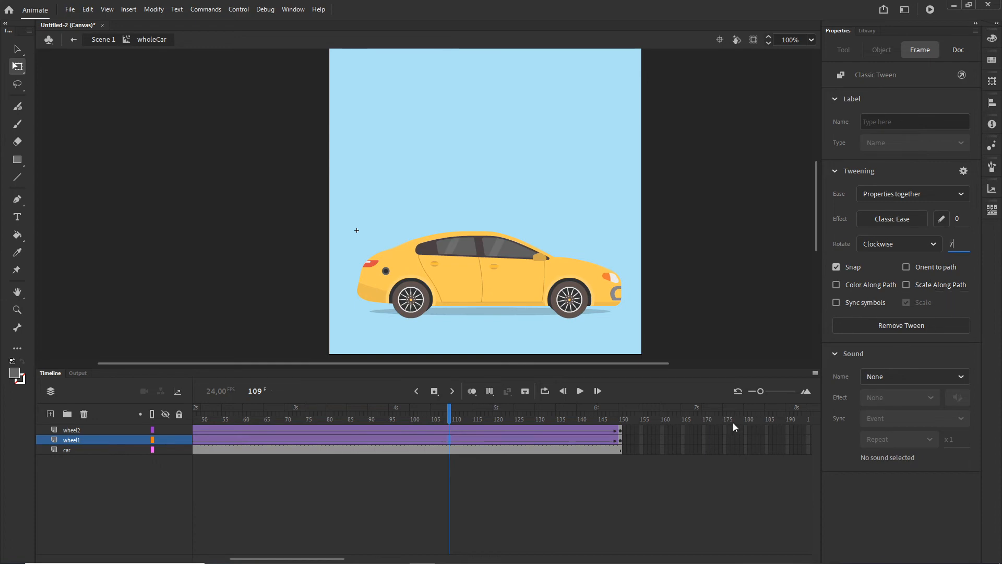
{"action": "left_click", "coordinate": [611, 493]}
{"action": "key", "text": "ctrl+Return"}
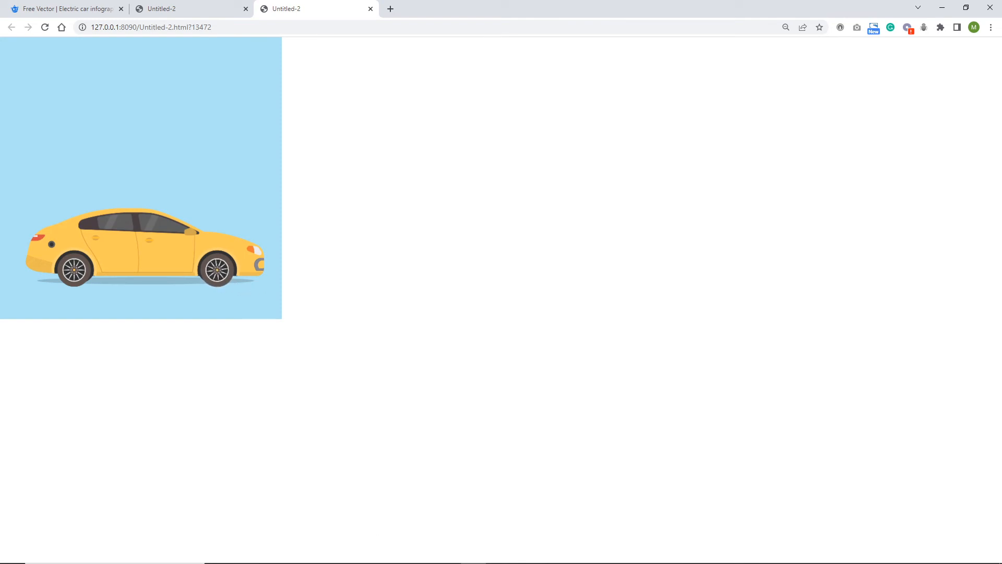
- Back in Animate, set the wheel1 tween's clockwise rotation count to 5 and test the animation in the browser
{"action": "left_click", "coordinate": [475, 554]}
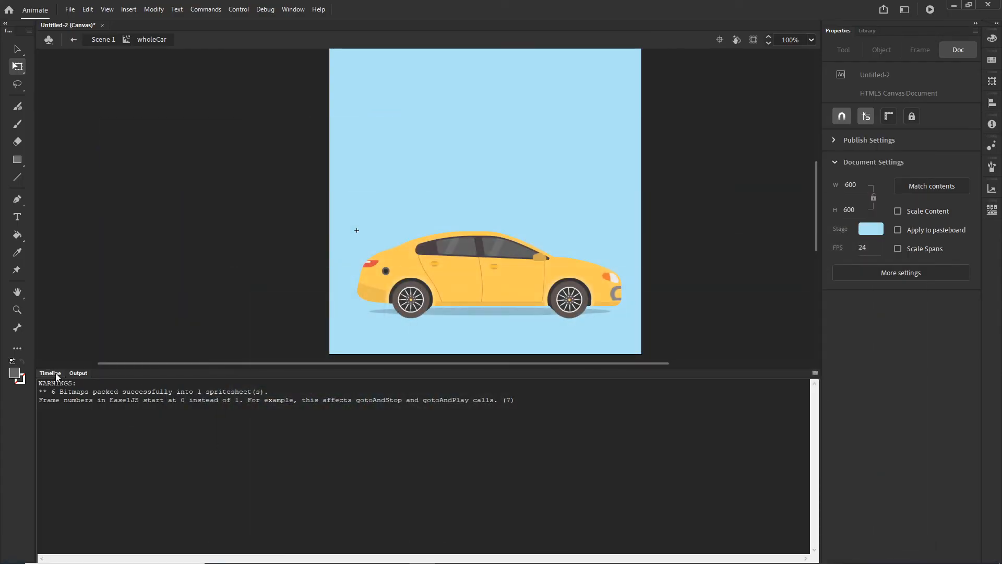
{"action": "left_click", "coordinate": [50, 373]}
{"action": "left_click", "coordinate": [437, 440]}
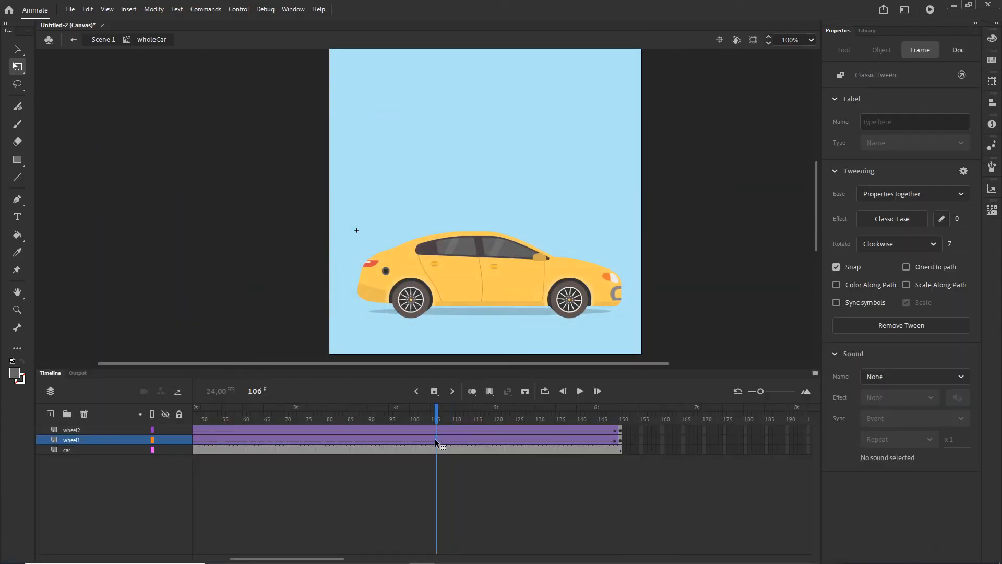
{"action": "left_click", "coordinate": [953, 247]}
{"action": "type", "text": "5"}
{"action": "left_click", "coordinate": [555, 488]}
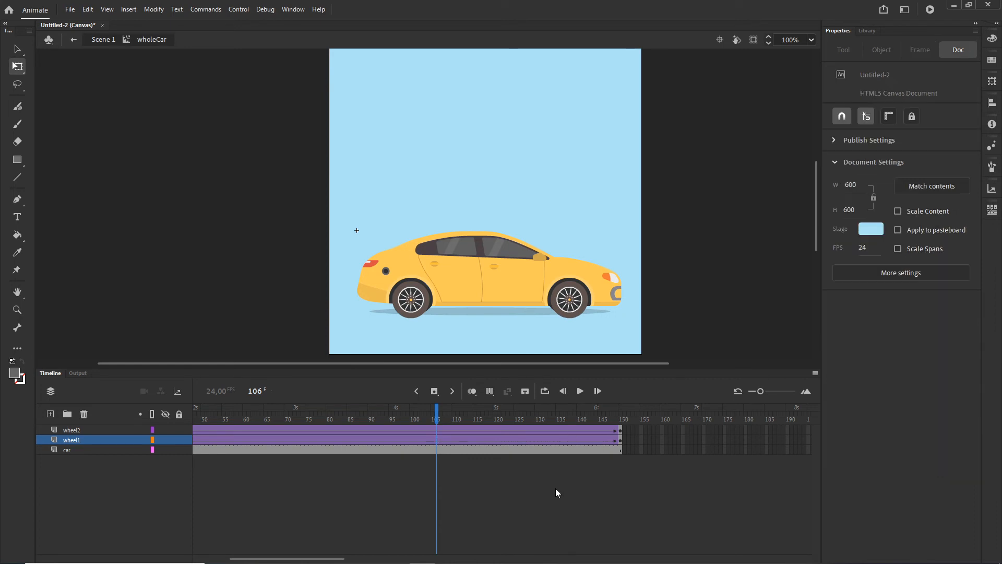
{"action": "key", "text": "ctrl+Return"}
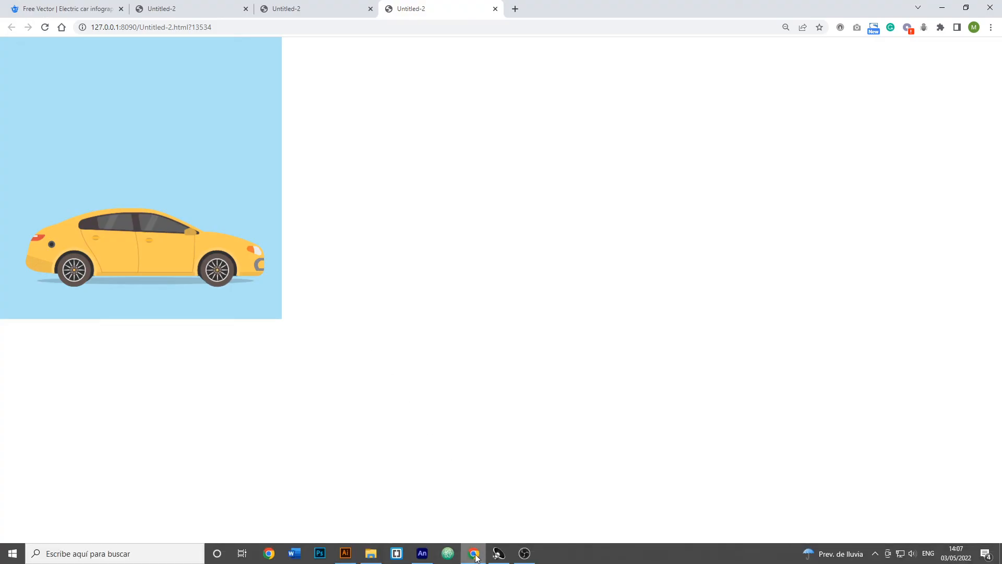
- Back in Animate, set the wheel1 tween's clockwise rotation count to 6 and test the animation in the browser
{"action": "left_click", "coordinate": [474, 552]}
{"action": "left_click", "coordinate": [50, 373]}
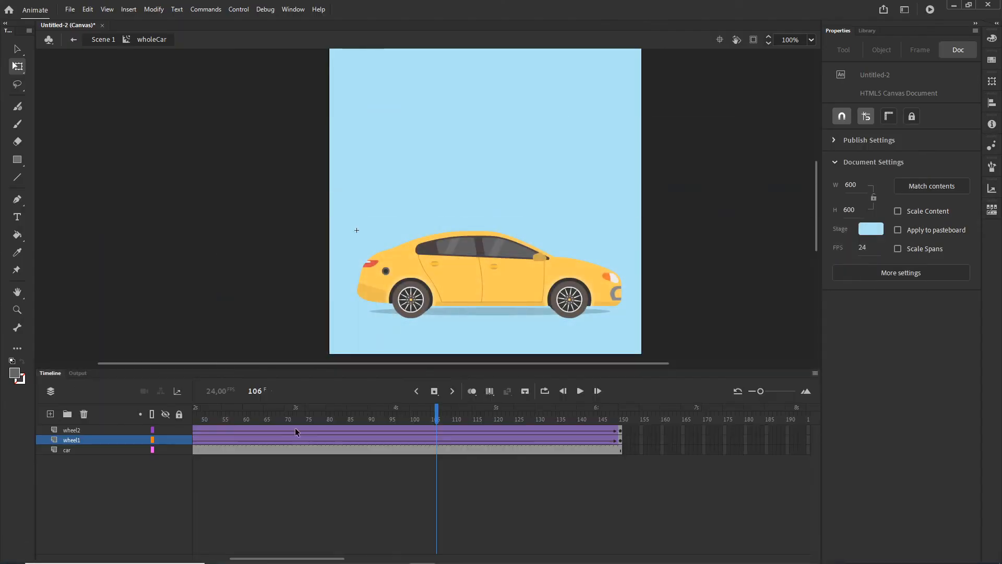
{"action": "left_click", "coordinate": [415, 440]}
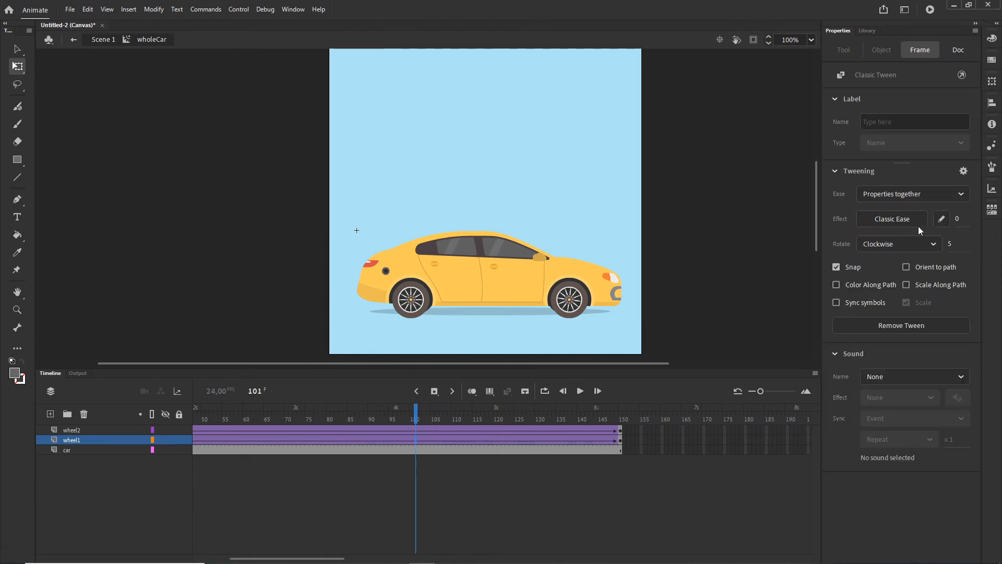
{"action": "left_click", "coordinate": [950, 247]}
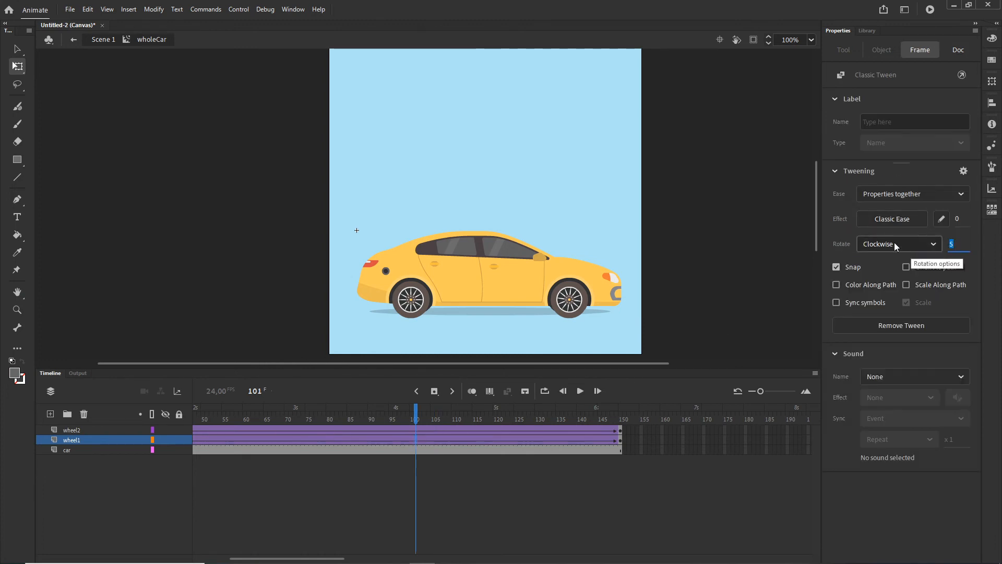
{"action": "type", "text": "6"}
{"action": "left_click", "coordinate": [547, 476]}
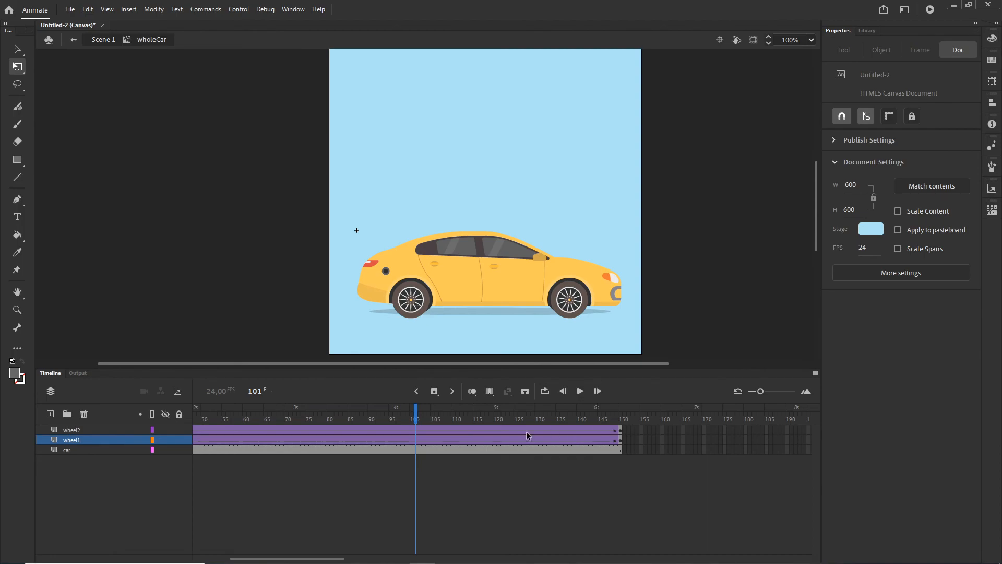
{"action": "key", "text": "ctrl+Return"}
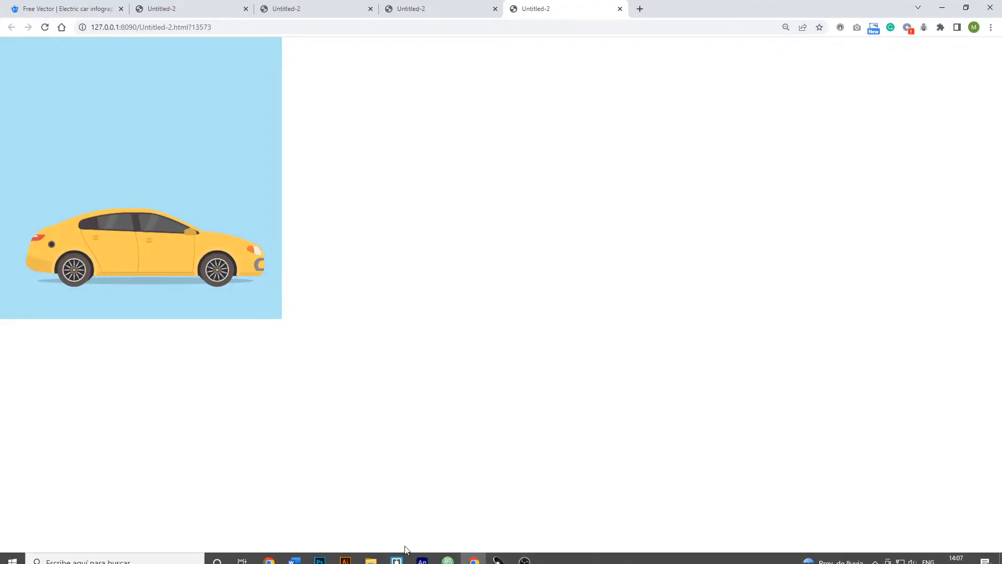
- Back in Animate, set the wheel2 tween's rotation to Clockwise with a count of 6 and test the animation in the browser
{"action": "left_click", "coordinate": [422, 554]}
{"action": "left_click", "coordinate": [50, 372]}
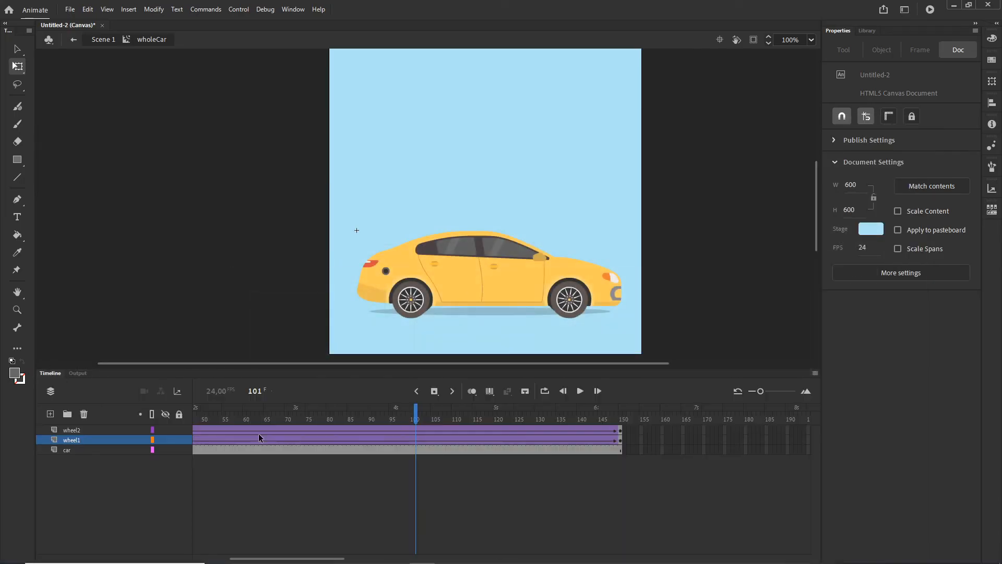
{"action": "left_click", "coordinate": [419, 431]}
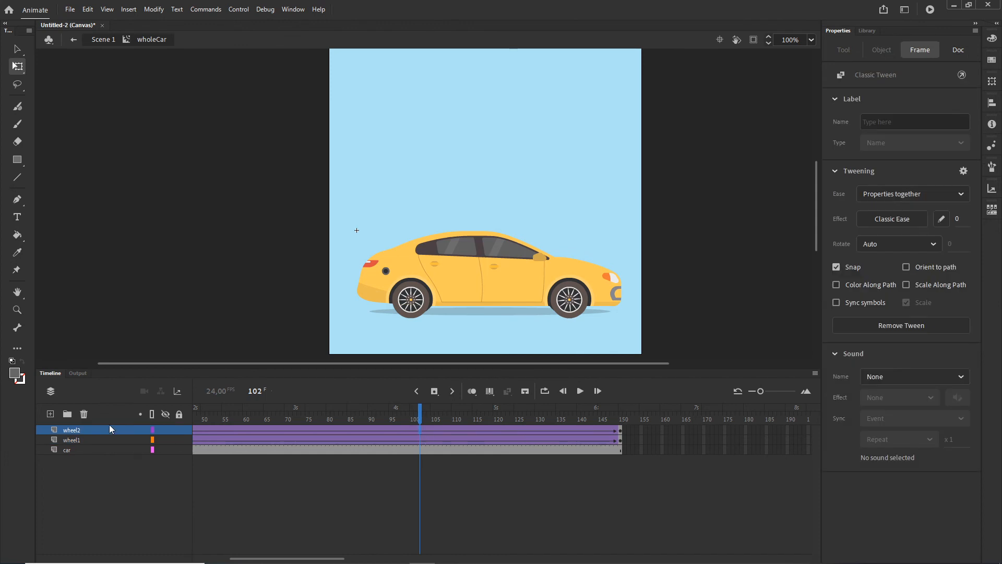
{"action": "left_click", "coordinate": [936, 250]}
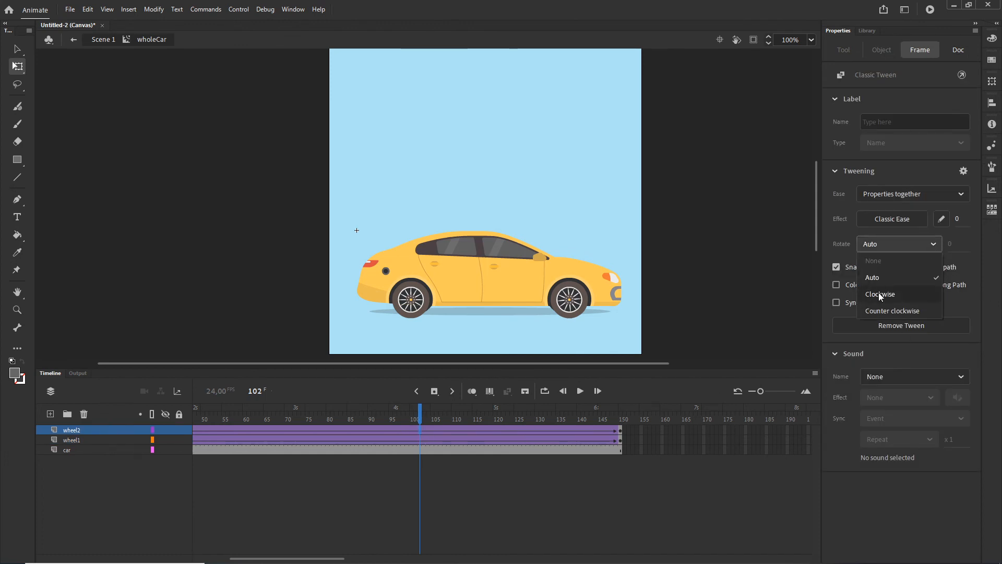
{"action": "left_click", "coordinate": [881, 294]}
{"action": "left_click", "coordinate": [951, 242]}
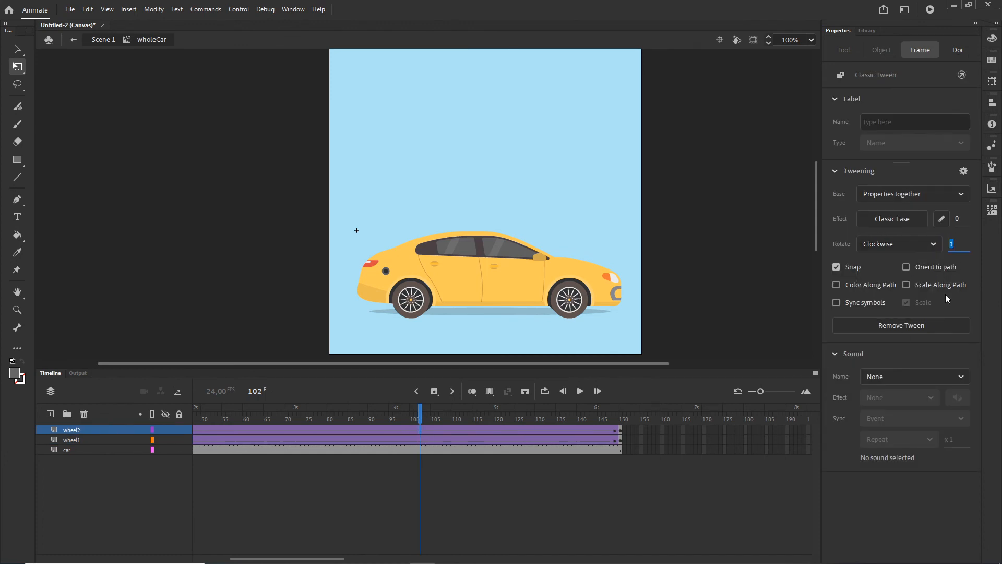
{"action": "type", "text": "6"}
{"action": "left_click", "coordinate": [348, 510]}
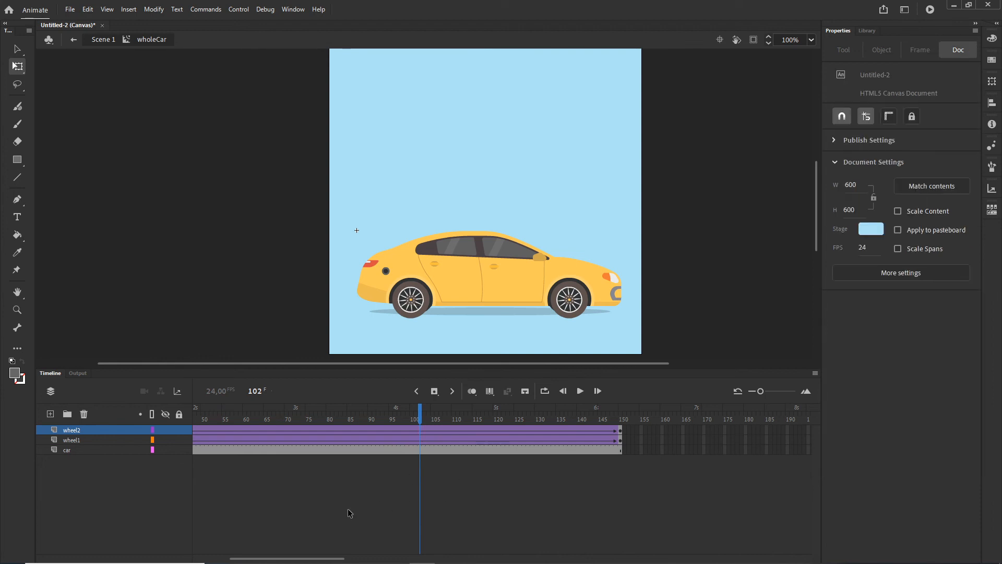
{"action": "key", "text": "ctrl+Return"}
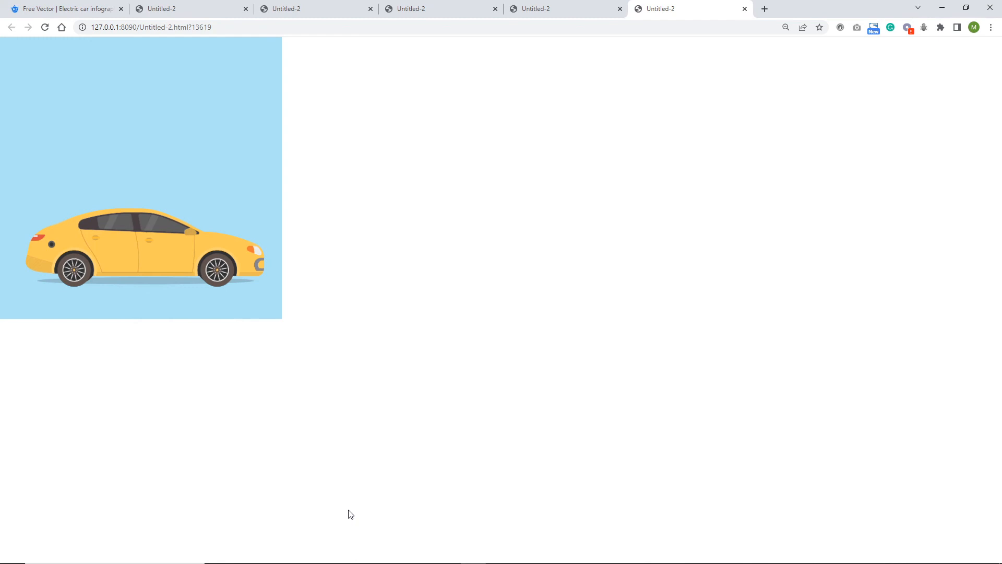